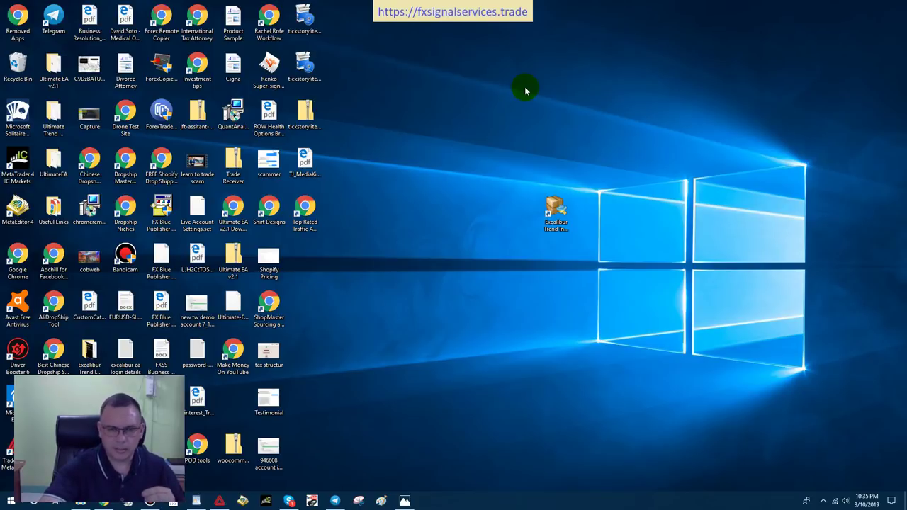
Launch the Excalibur Trend Indicator installer from its desktop shortcut and advance past the welcome page.
{"action": "left_click", "coordinate": [557, 203]}
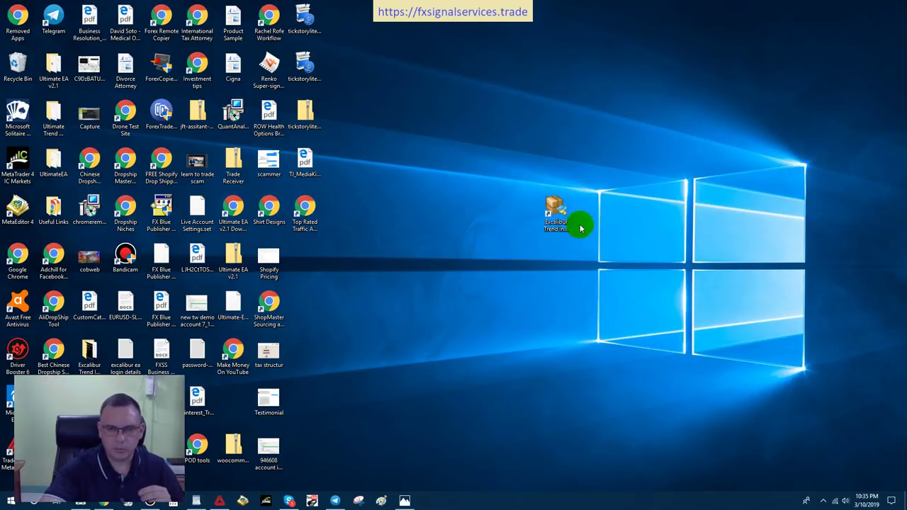
{"action": "left_click", "coordinate": [548, 226]}
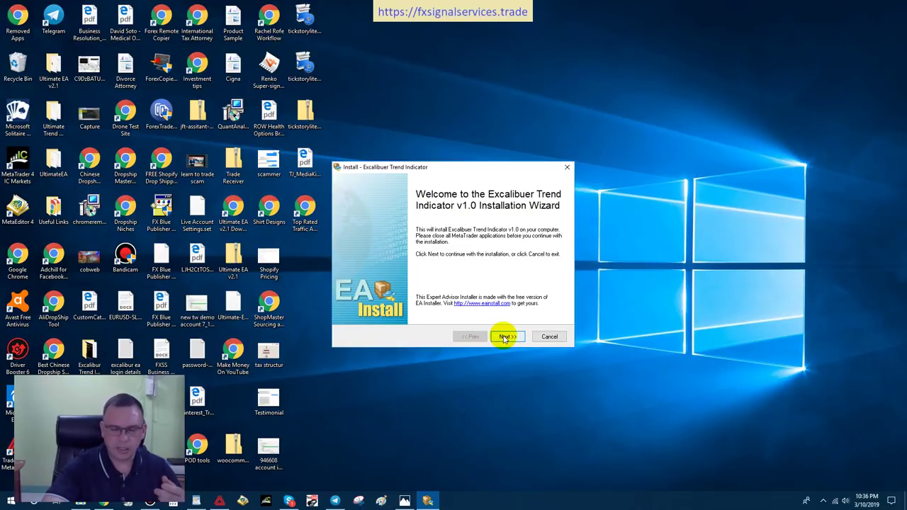
{"action": "left_click", "coordinate": [505, 338]}
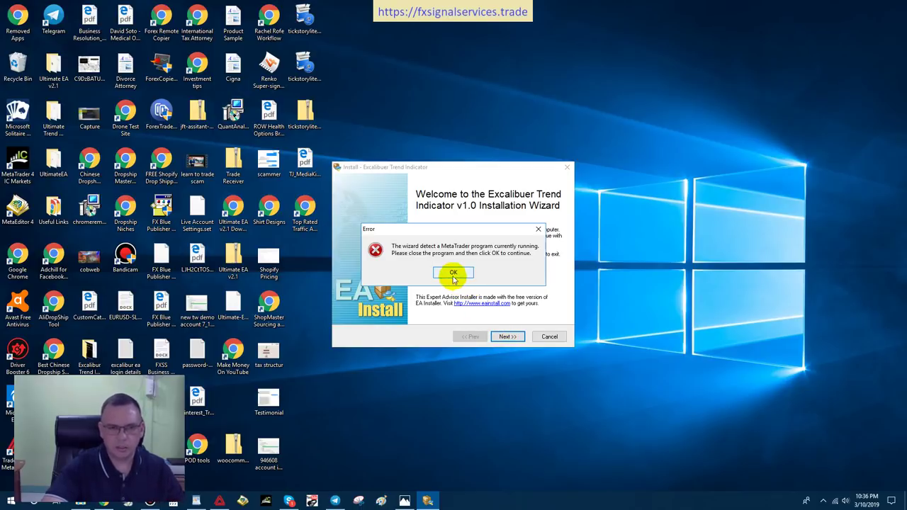
Close the running MetaTrader 4 terminal from the taskbar and dismiss the installer's warning.
{"action": "left_click", "coordinate": [453, 275]}
{"action": "left_click", "coordinate": [219, 502]}
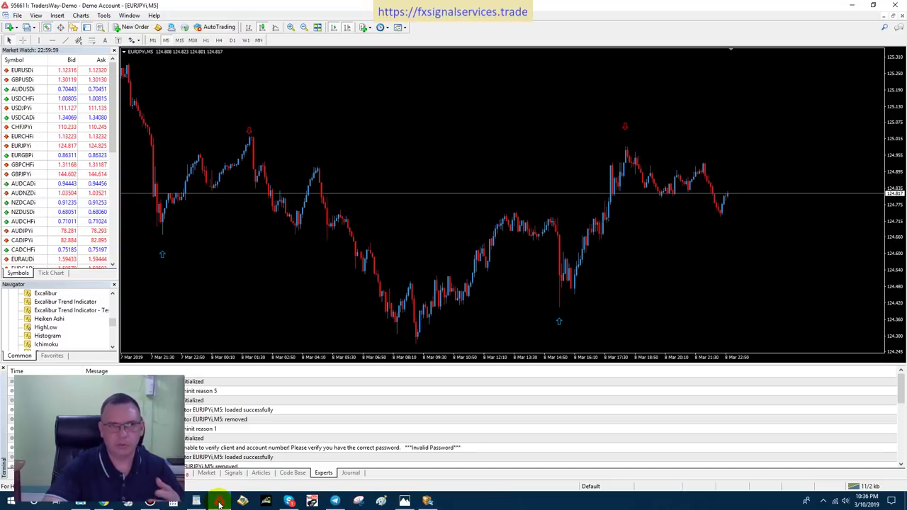
{"action": "left_click", "coordinate": [902, 6]}
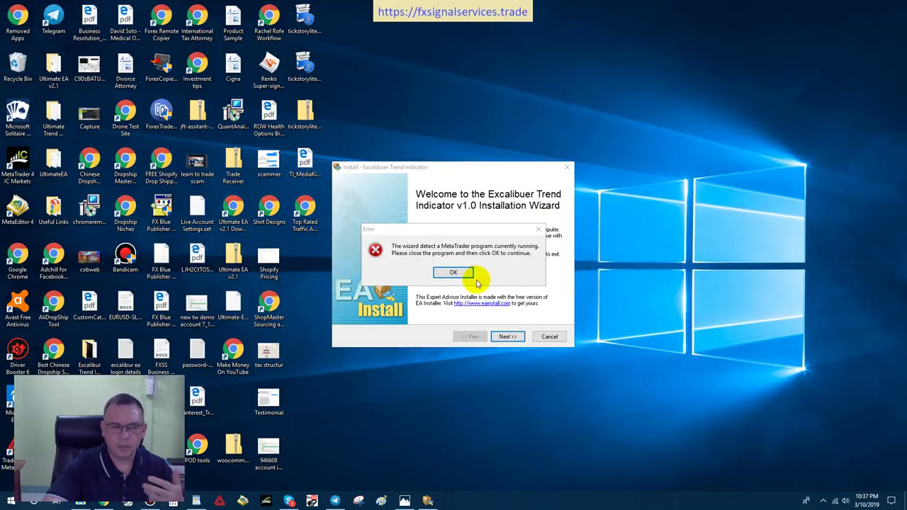
{"action": "left_click", "coordinate": [455, 273]}
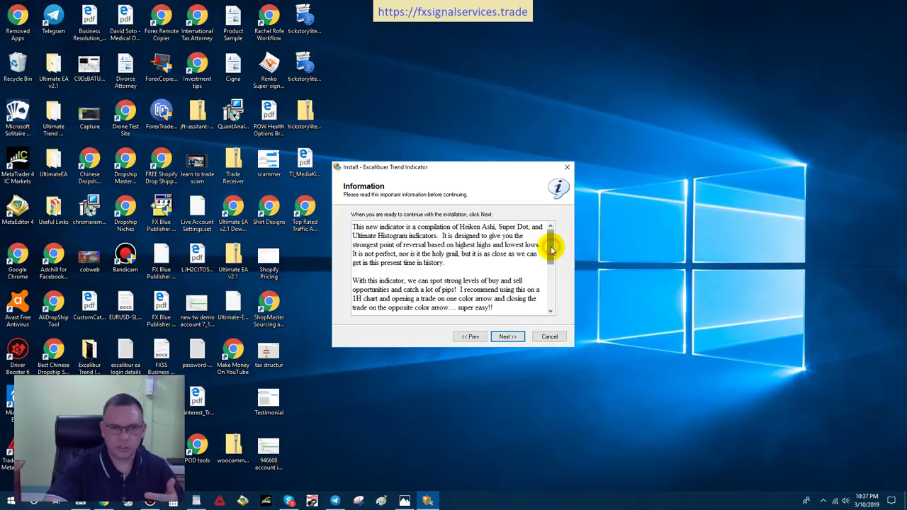
Read through the Information page and accept the Excalibur license agreement.
{"action": "left_click_drag", "start_coordinate": [552, 250], "coordinate": [548, 230]}
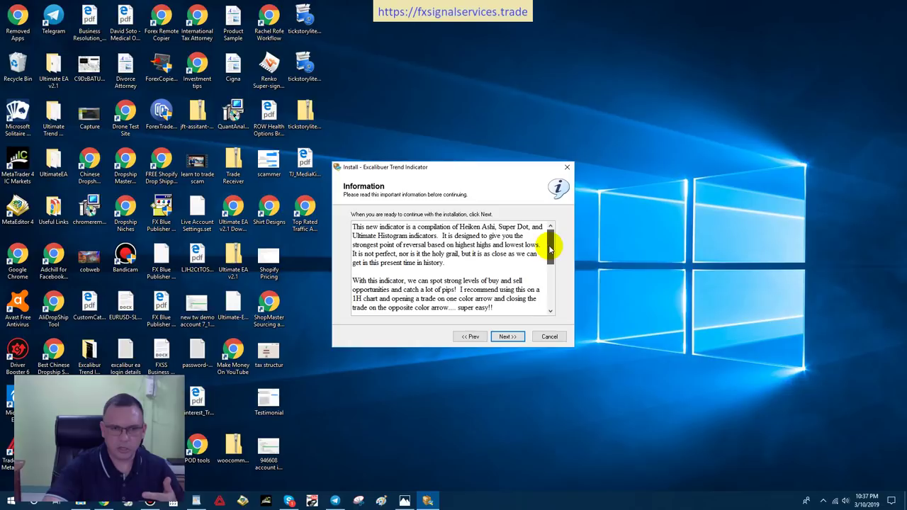
{"action": "left_click", "coordinate": [508, 337]}
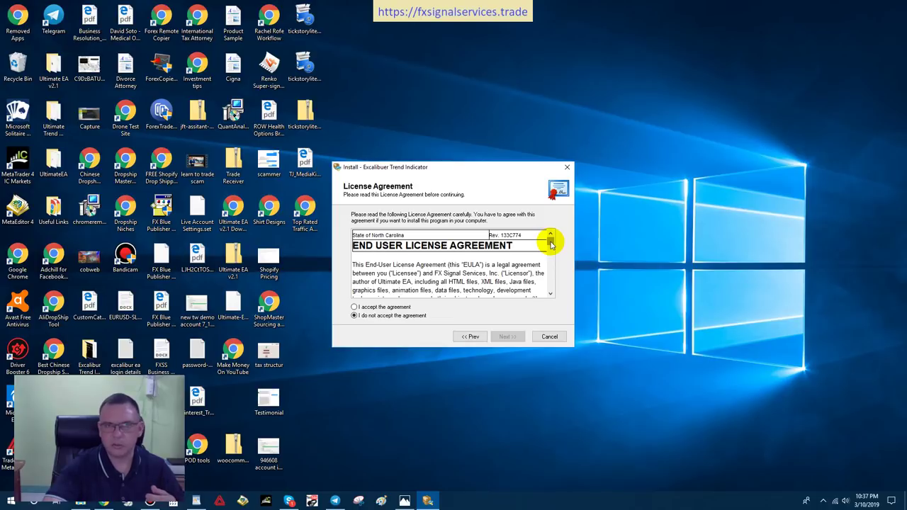
{"action": "mouse_move", "coordinate": [550, 244]}
{"action": "left_mouse_down"}
{"action": "mouse_move", "coordinate": [550, 260]}
{"action": "mouse_move", "coordinate": [551, 237]}
{"action": "left_mouse_up"}
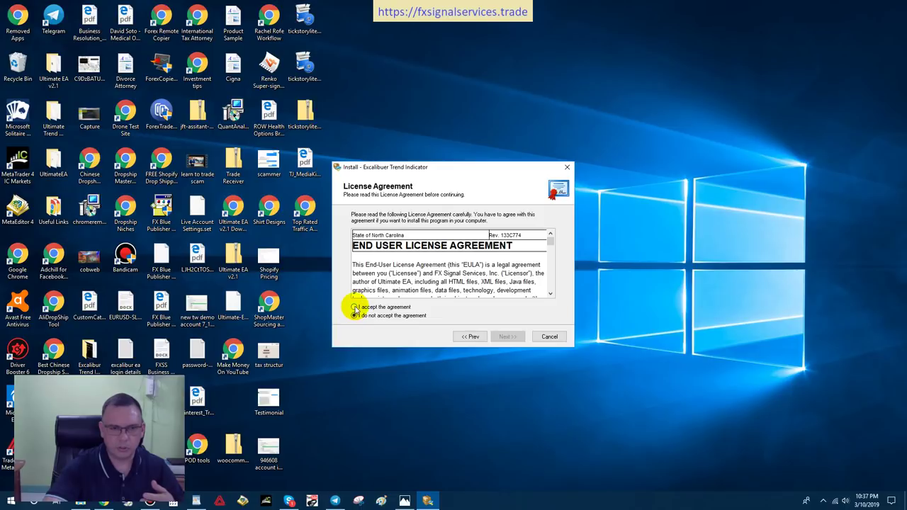
{"action": "left_click", "coordinate": [355, 308]}
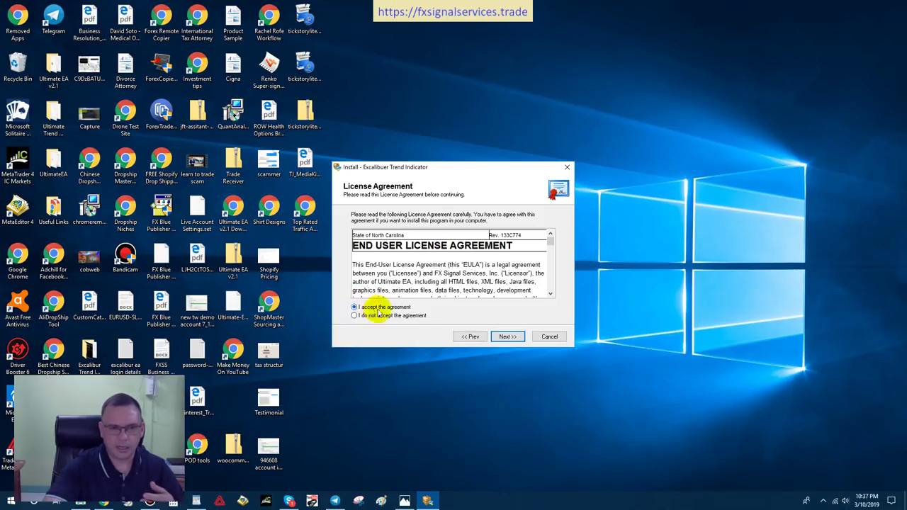
{"action": "left_click", "coordinate": [506, 338]}
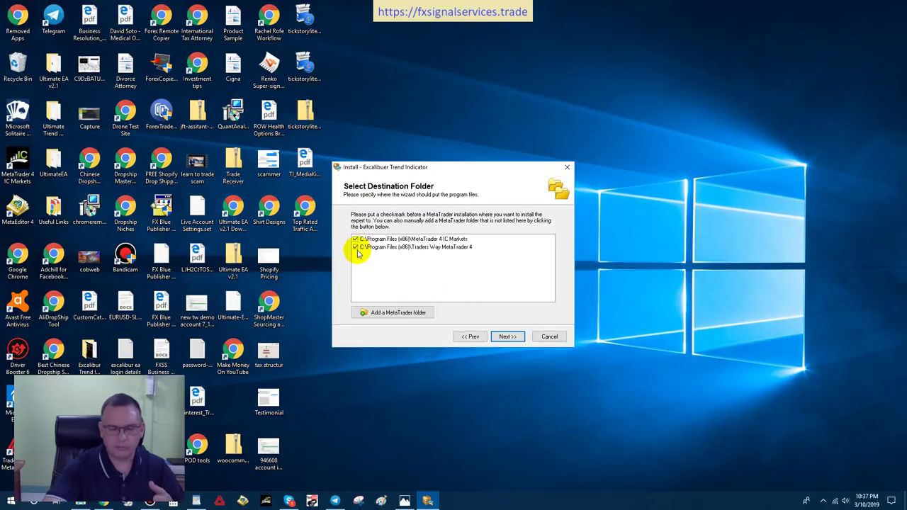
Install only into Traders Way MetaTrader 4, excluding IC Markets, and finish with MetaTrader set to run.
{"action": "left_click", "coordinate": [355, 240]}
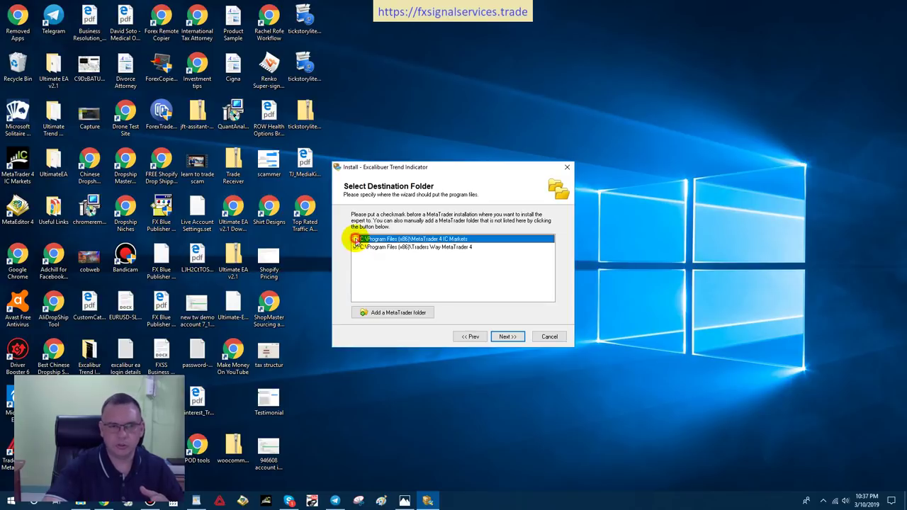
{"action": "left_click", "coordinate": [421, 248]}
{"action": "left_click", "coordinate": [505, 338]}
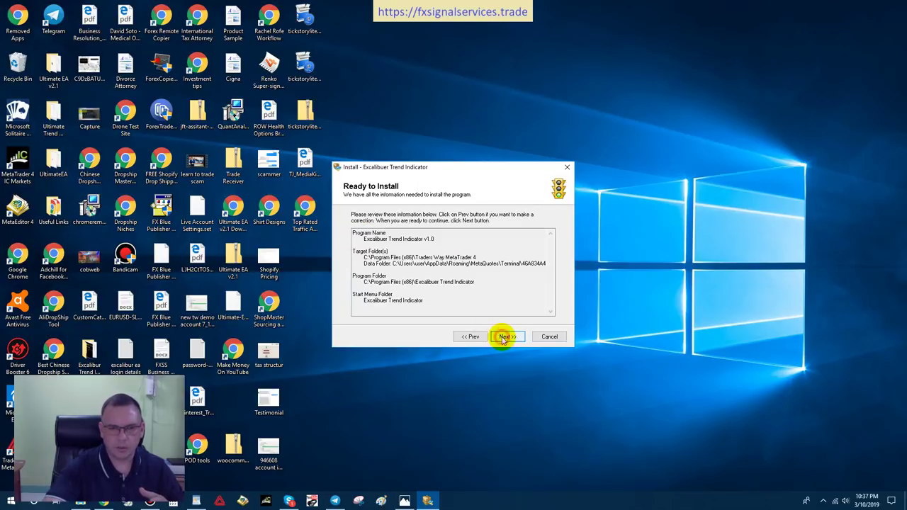
{"action": "left_click", "coordinate": [503, 338]}
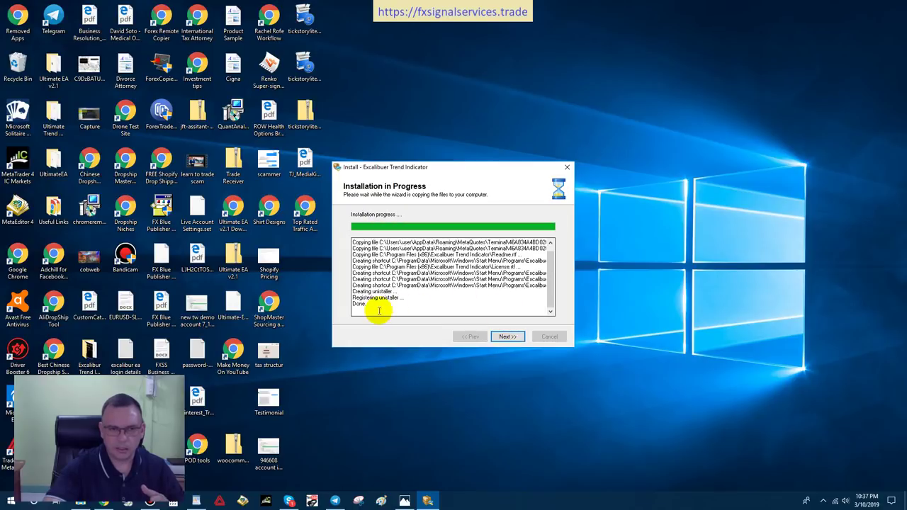
{"action": "left_click_drag", "start_coordinate": [360, 304], "coordinate": [349, 303]}
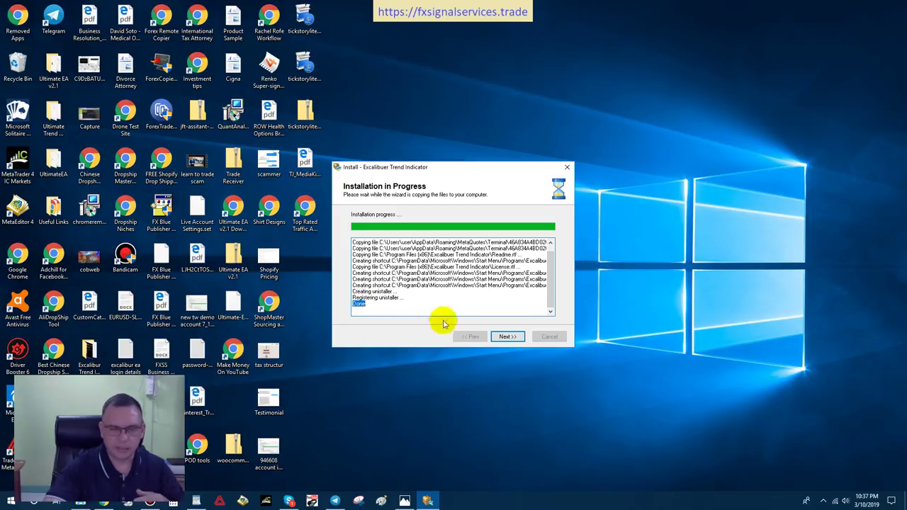
{"action": "left_click", "coordinate": [504, 337]}
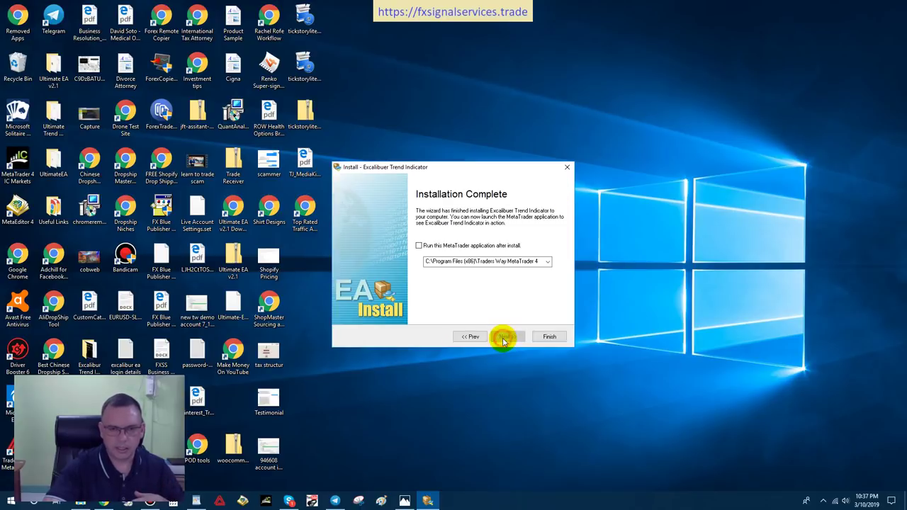
{"action": "left_click", "coordinate": [419, 246]}
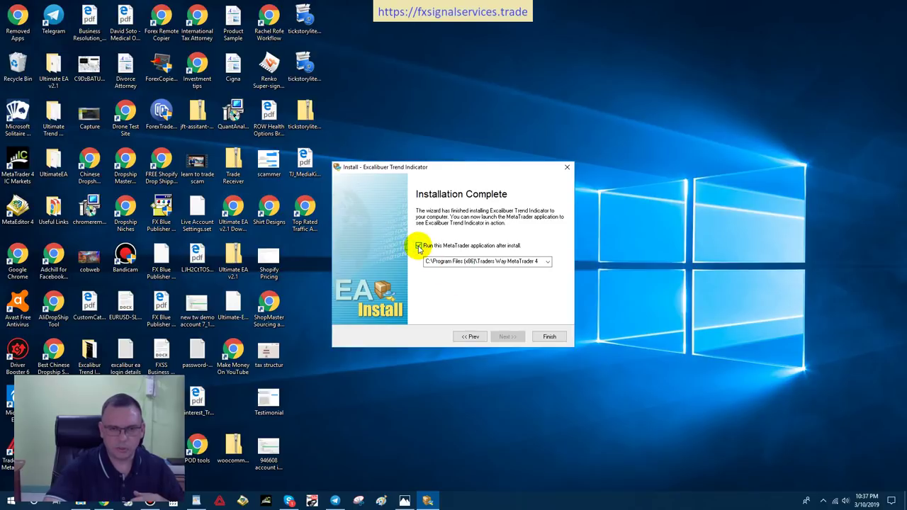
{"action": "left_click", "coordinate": [543, 338]}
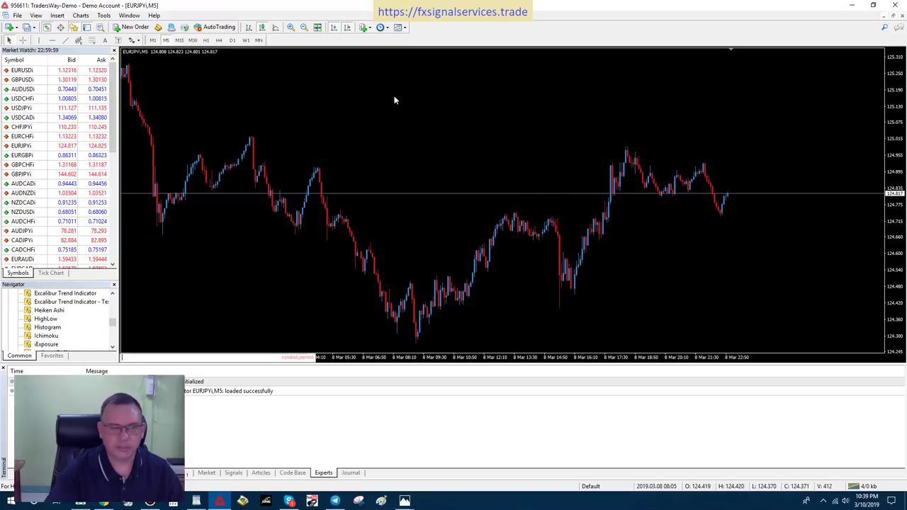
Replace the EURJPY chart with a maximized EURUSDi chart.
{"action": "left_click", "coordinate": [902, 15]}
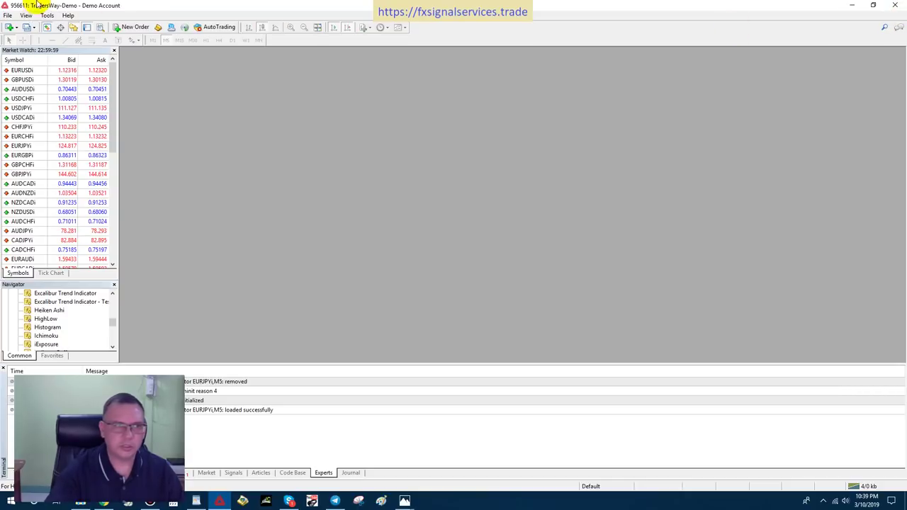
{"action": "left_click", "coordinate": [8, 27]}
{"action": "left_click", "coordinate": [29, 59]}
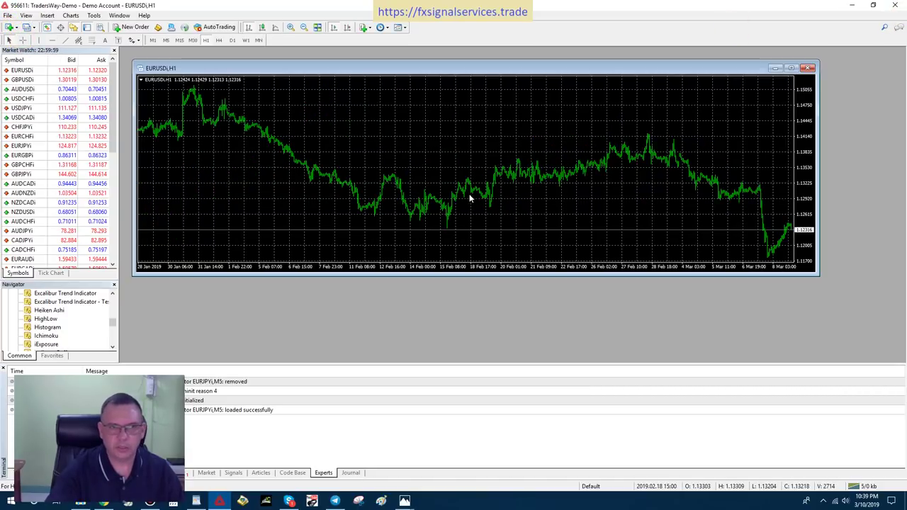
{"action": "left_click", "coordinate": [793, 68]}
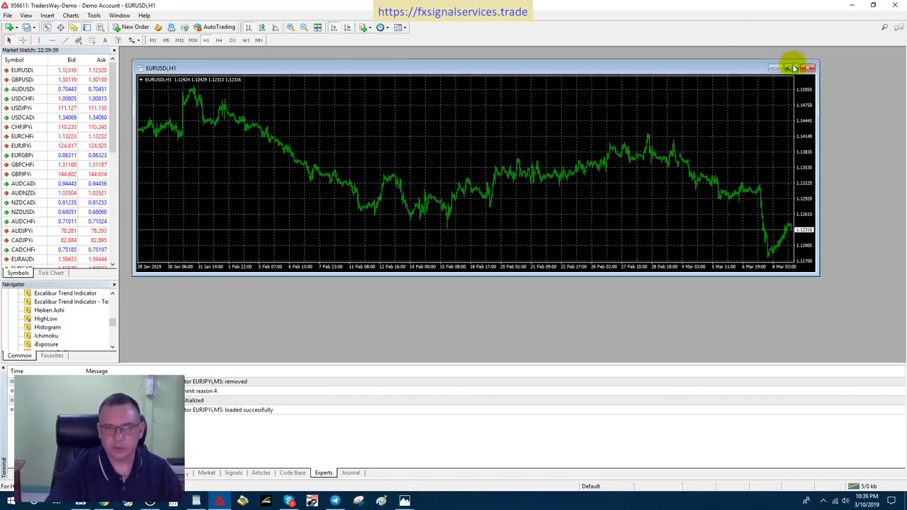
{"action": "left_click", "coordinate": [792, 68]}
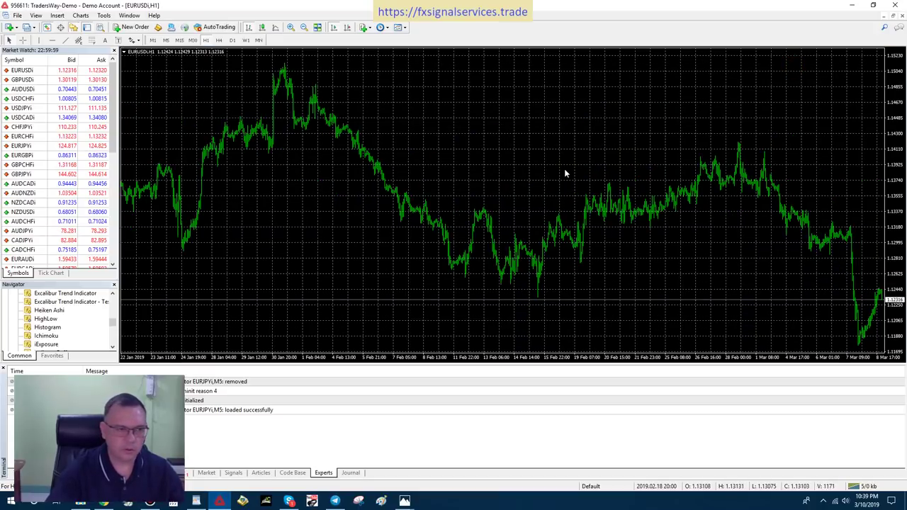
Enlarge the Navigator panel upward and scroll its list of indicators.
{"action": "left_click", "coordinate": [115, 310]}
{"action": "left_click_drag", "start_coordinate": [53, 280], "coordinate": [67, 207]}
{"action": "scroll", "coordinate": [111, 291], "scroll_direction": "up", "scroll_amount": 2}
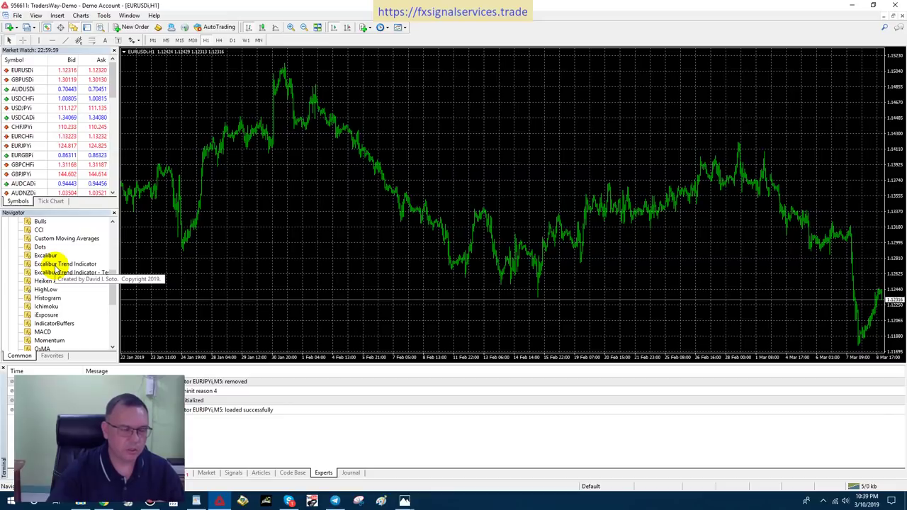
Drop Excalibur Trend Indicator onto the EURUSDi chart and review each tab of its settings dialog.
{"action": "left_click_drag", "start_coordinate": [55, 265], "coordinate": [268, 246]}
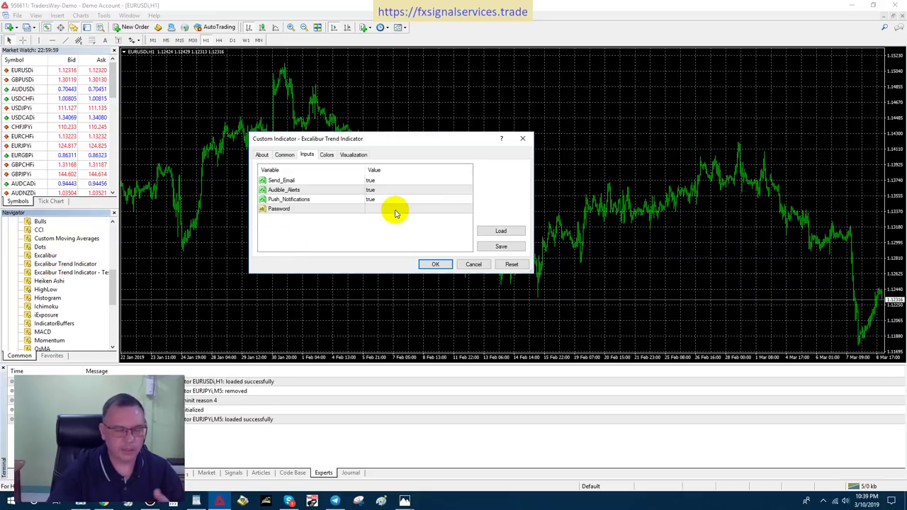
{"action": "left_click", "coordinate": [262, 155]}
{"action": "left_click", "coordinate": [284, 154]}
{"action": "left_click", "coordinate": [307, 155]}
{"action": "left_click", "coordinate": [326, 154]}
{"action": "left_click", "coordinate": [353, 155]}
{"action": "left_click", "coordinate": [307, 155]}
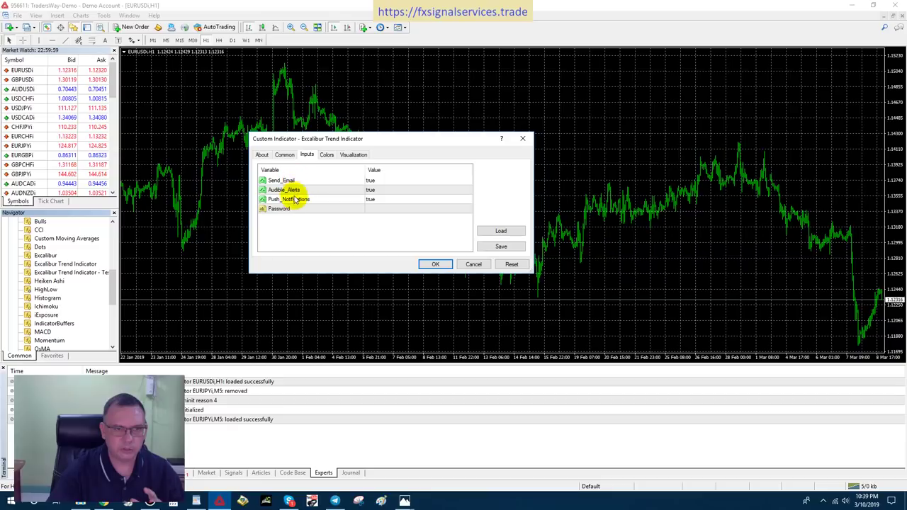
Check the empty Password input among the indicator's inputs, then bring up the preset Load dialog.
{"action": "left_click", "coordinate": [379, 200]}
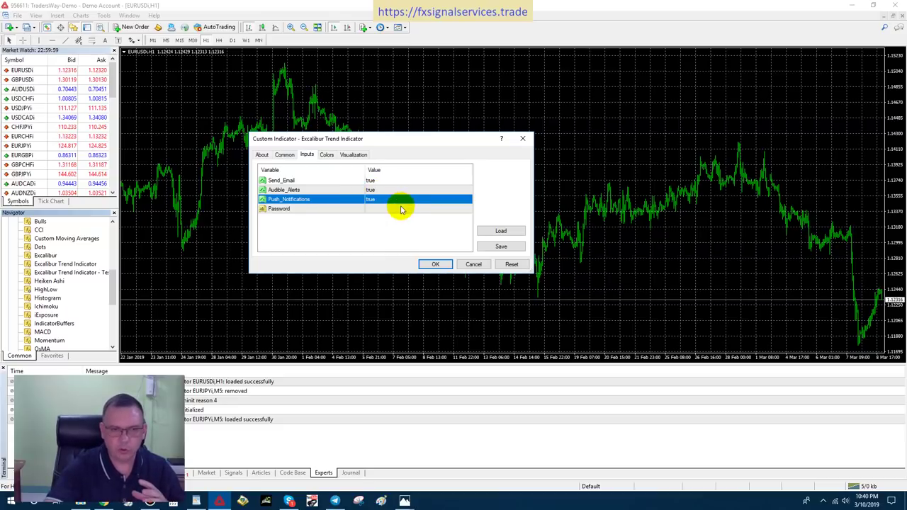
{"action": "left_click", "coordinate": [403, 210]}
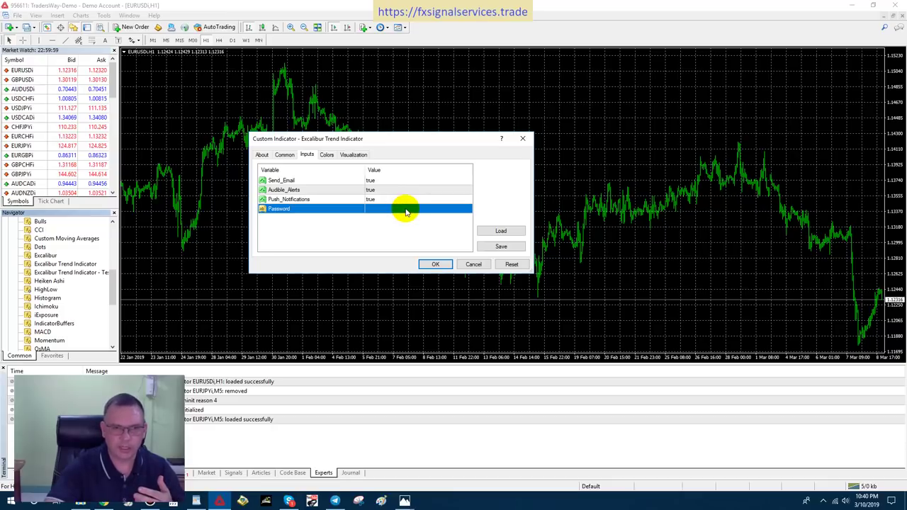
{"action": "left_click", "coordinate": [406, 209]}
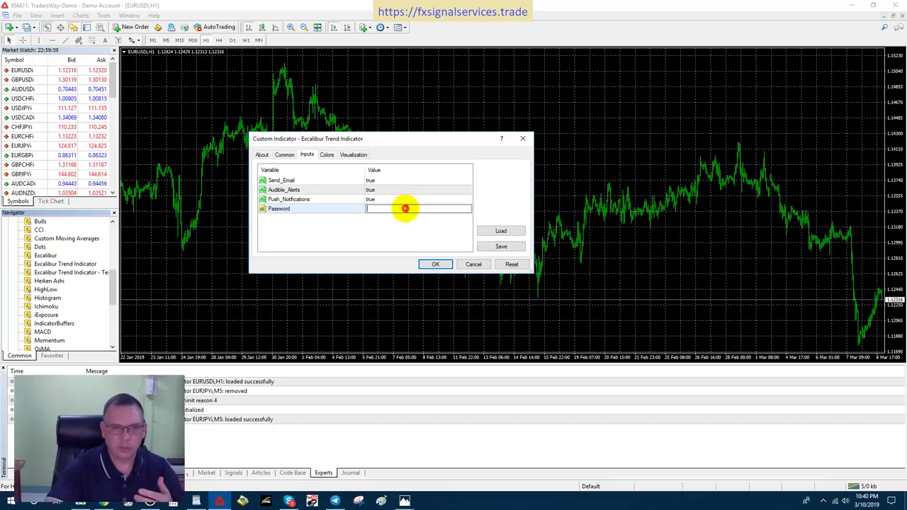
{"action": "left_click", "coordinate": [498, 232]}
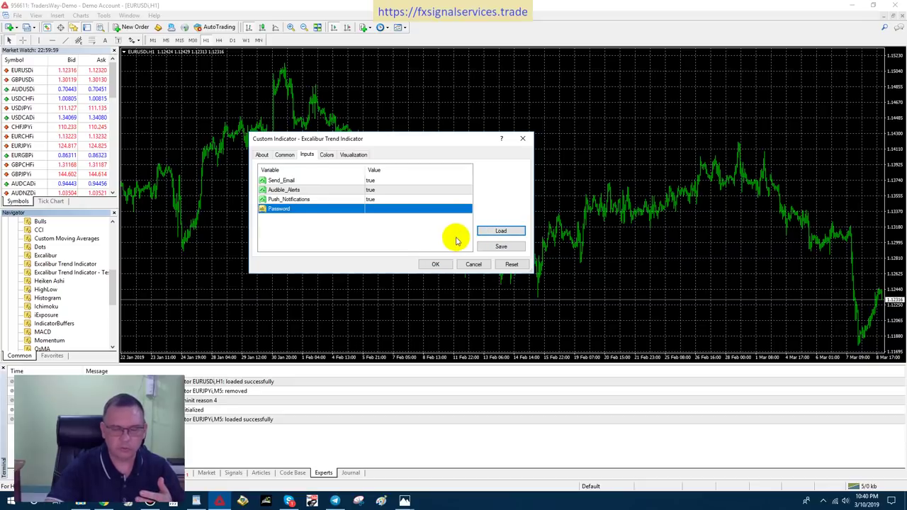
{"action": "left_click", "coordinate": [489, 231]}
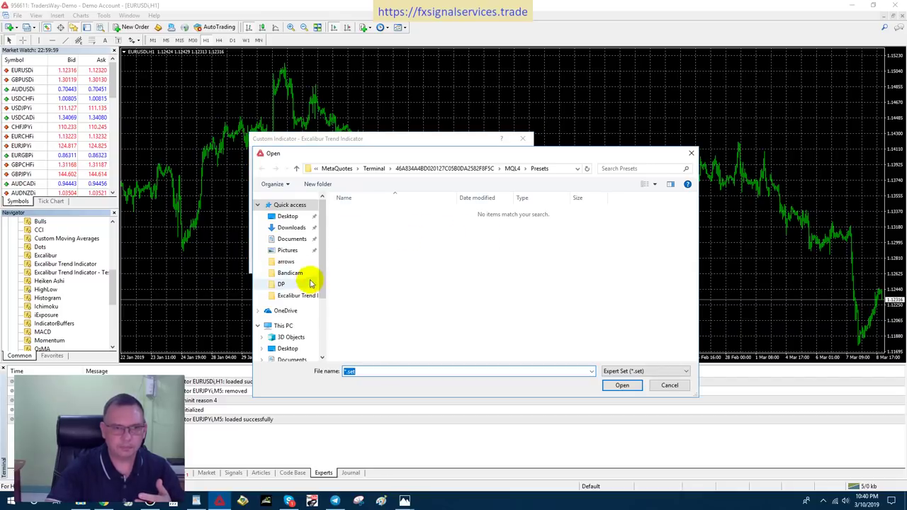
Load the password .set preset from the Excalibur Trend folder, then cancel saving a renamed copy.
{"action": "left_click", "coordinate": [294, 296]}
{"action": "double_click", "coordinate": [618, 215]}
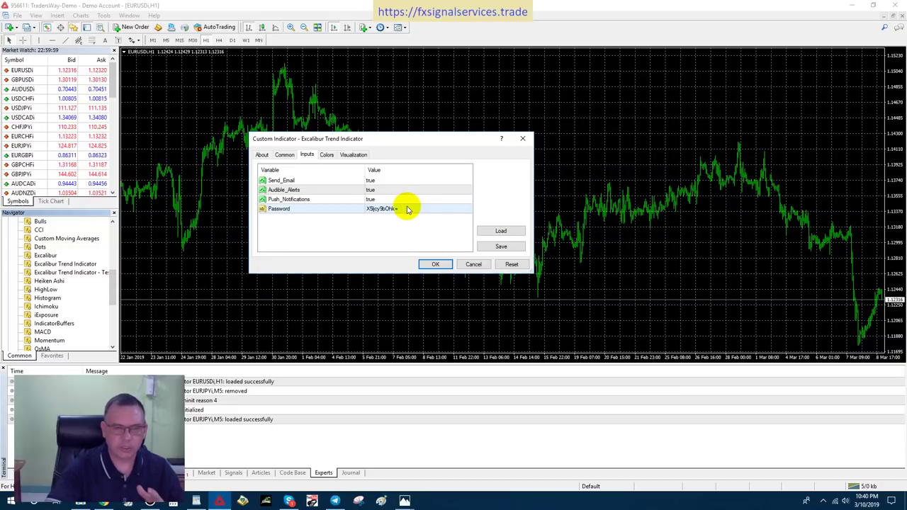
{"action": "left_click", "coordinate": [498, 251]}
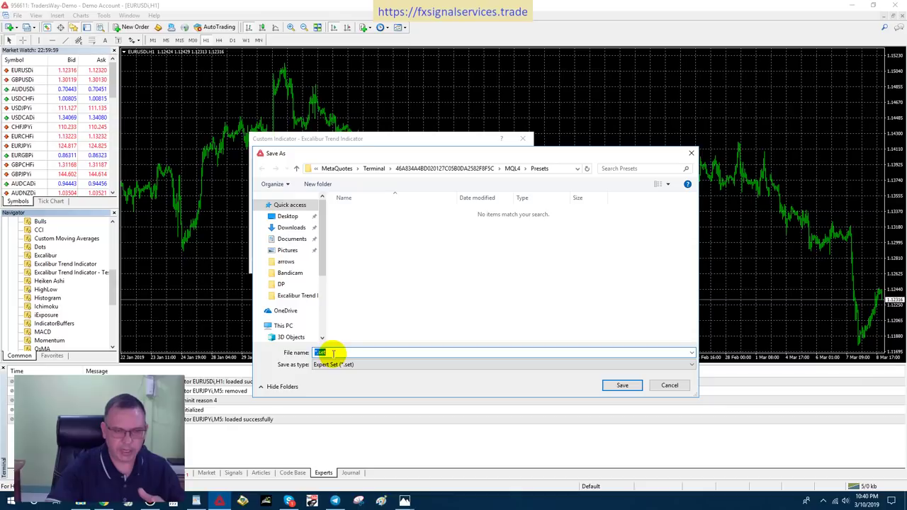
{"action": "type", "text": "paww"}
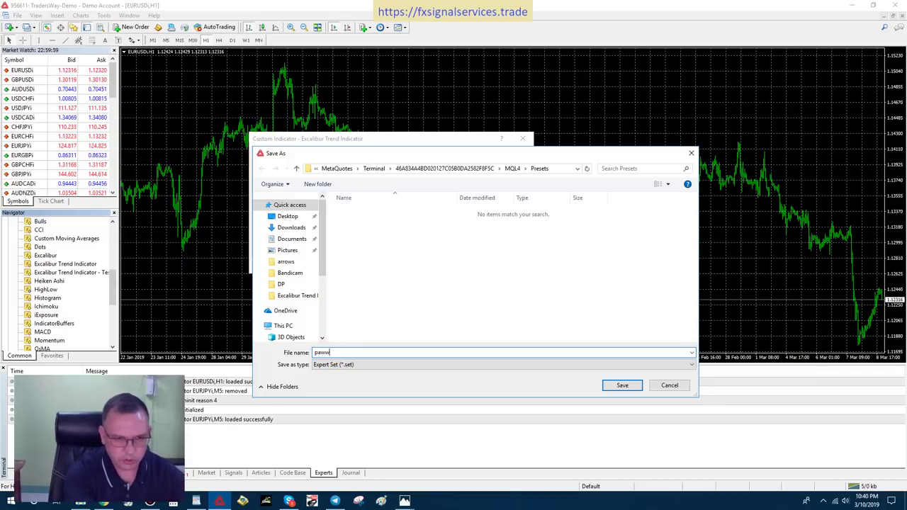
{"action": "key", "text": "BackSpace"}
{"action": "type", "text": "sswor"}
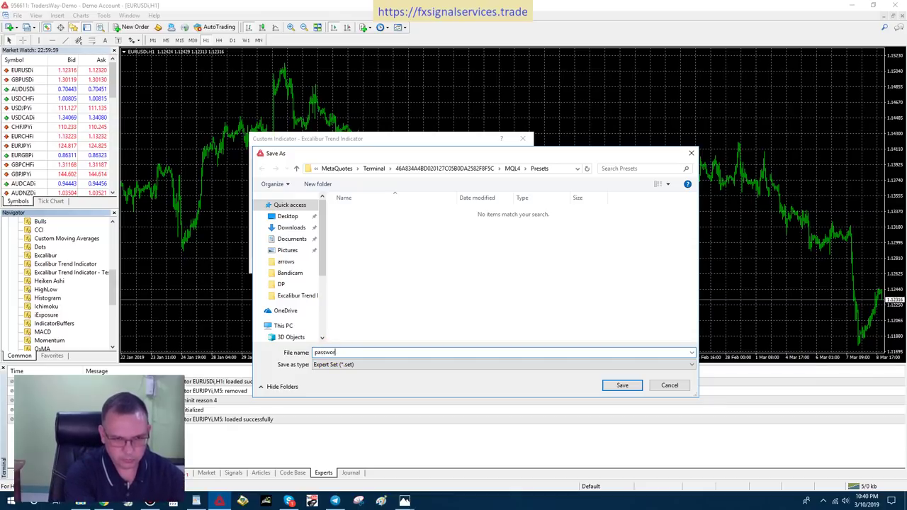
{"action": "type", "text": "d for excaslib"}
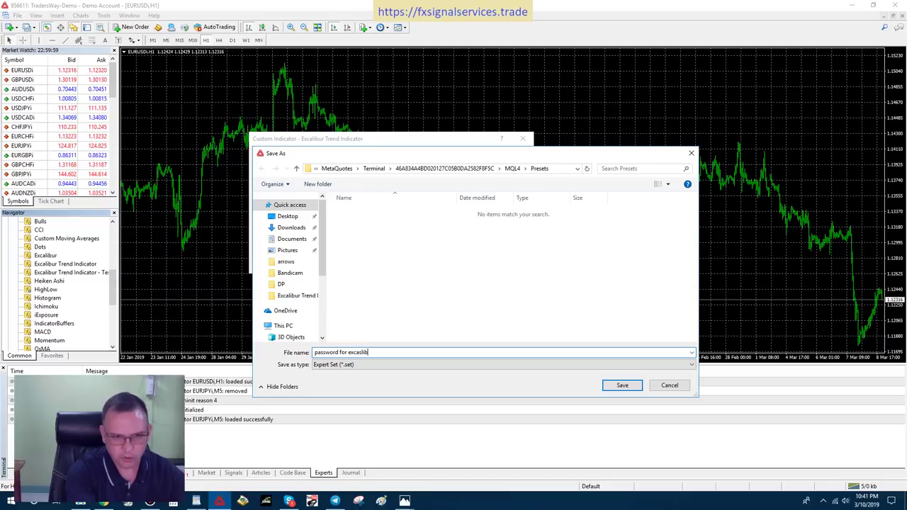
{"action": "key", "text": "BackSpace"}
{"action": "key", "text": "BackSpace"}
{"action": "key", "text": "BackSpace"}
{"action": "key", "text": "BackSpace"}
{"action": "type", "text": "libur"}
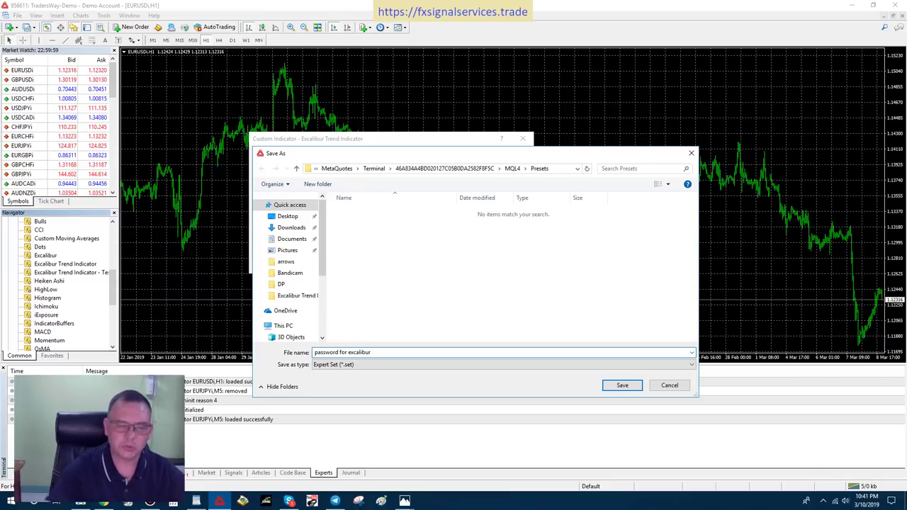
{"action": "left_click", "coordinate": [662, 386]}
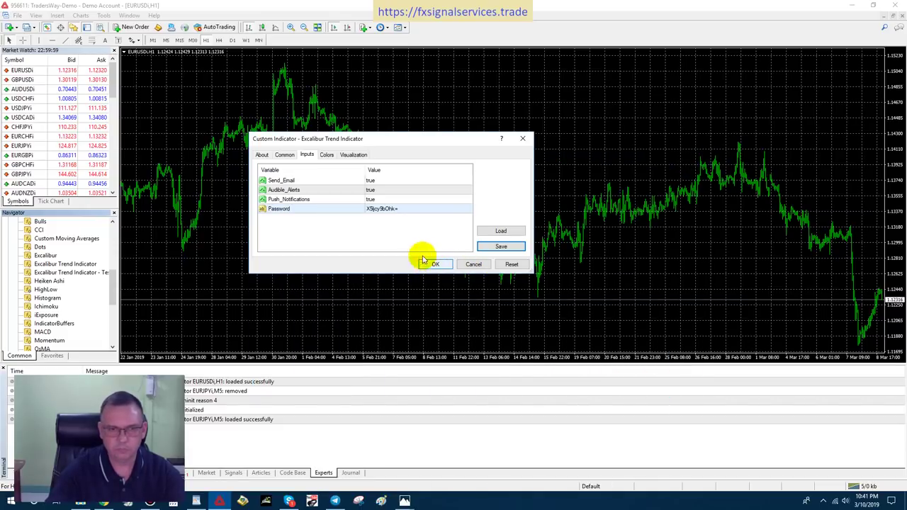
{"action": "left_click", "coordinate": [411, 208]}
Apply the indicator and refresh the chart on the H1 timeframe to display its arrows.
{"action": "left_click", "coordinate": [432, 263]}
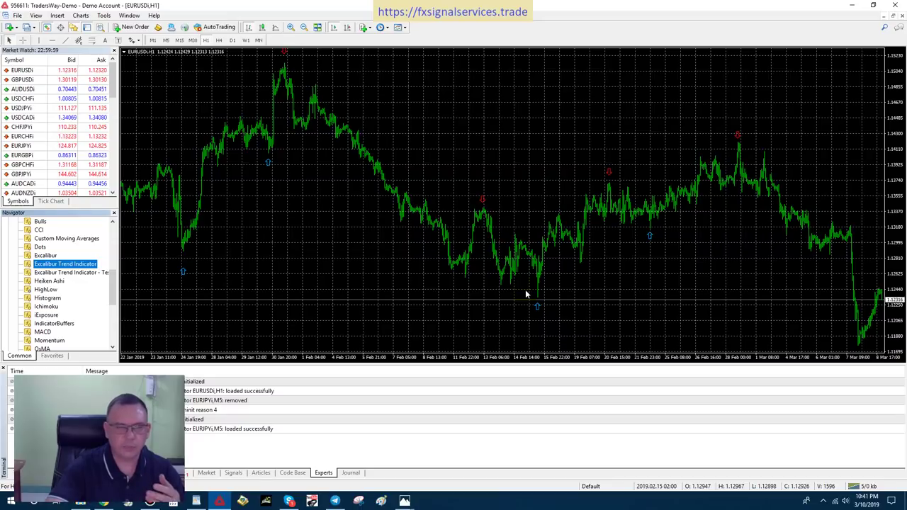
{"action": "left_click", "coordinate": [213, 41]}
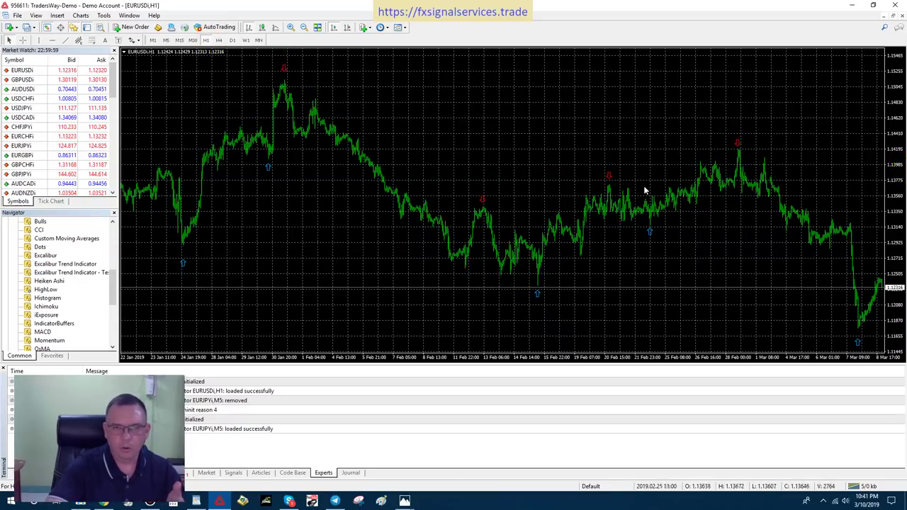
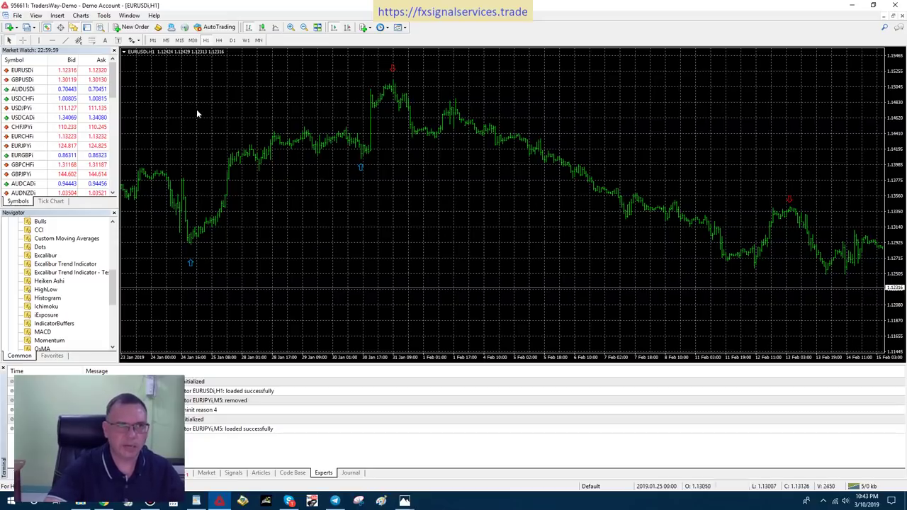
Drop red vertical lines on the buy arrow and the following sell arrow near the late-January peak.
{"action": "left_click", "coordinate": [40, 40]}
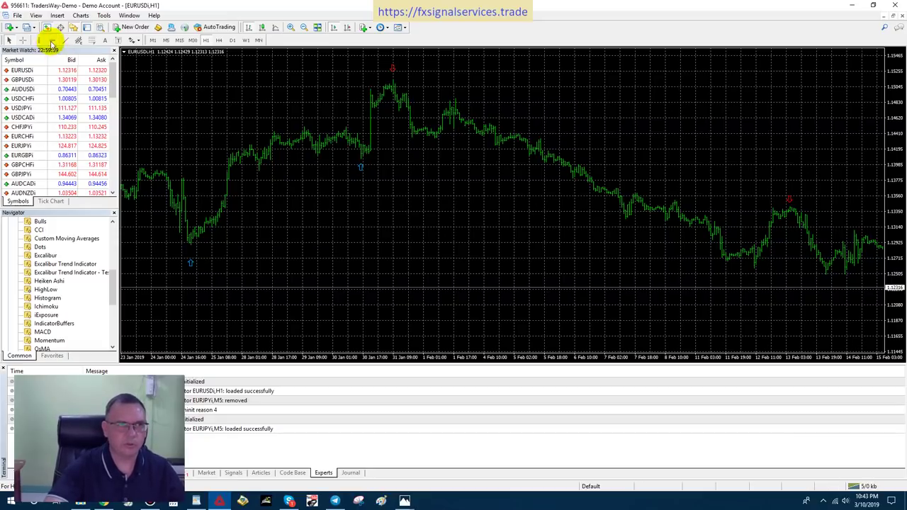
{"action": "left_click", "coordinate": [362, 155]}
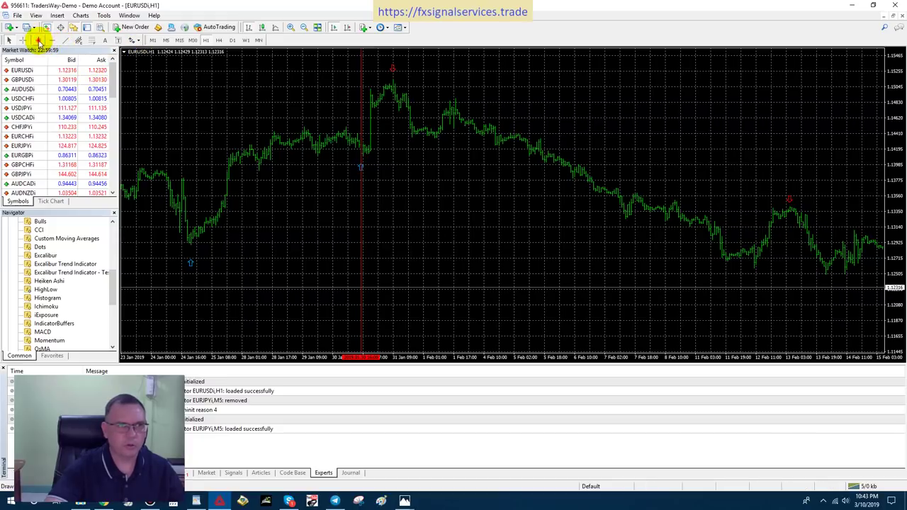
{"action": "left_click", "coordinate": [40, 39]}
{"action": "left_click", "coordinate": [394, 85]}
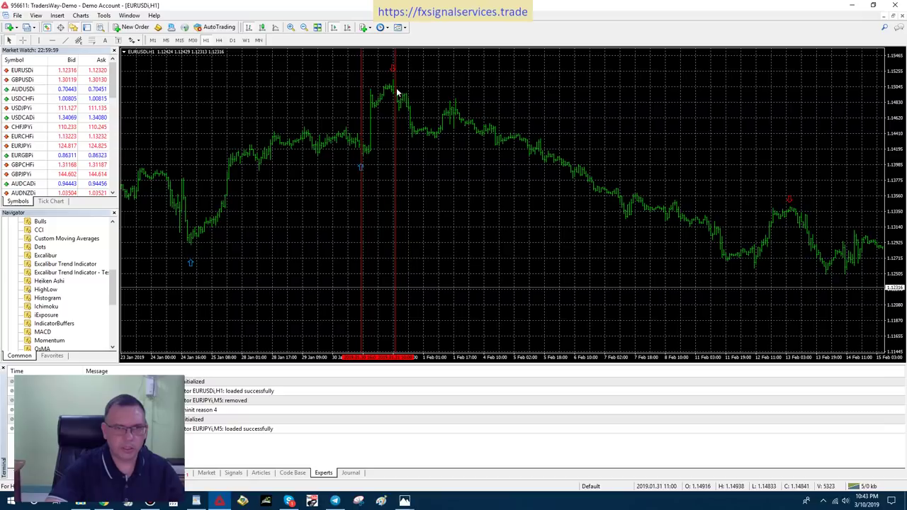
Nudge the second line until it aligns exactly with the sell-arrow candle.
{"action": "left_click_drag", "start_coordinate": [394, 78], "coordinate": [401, 76]}
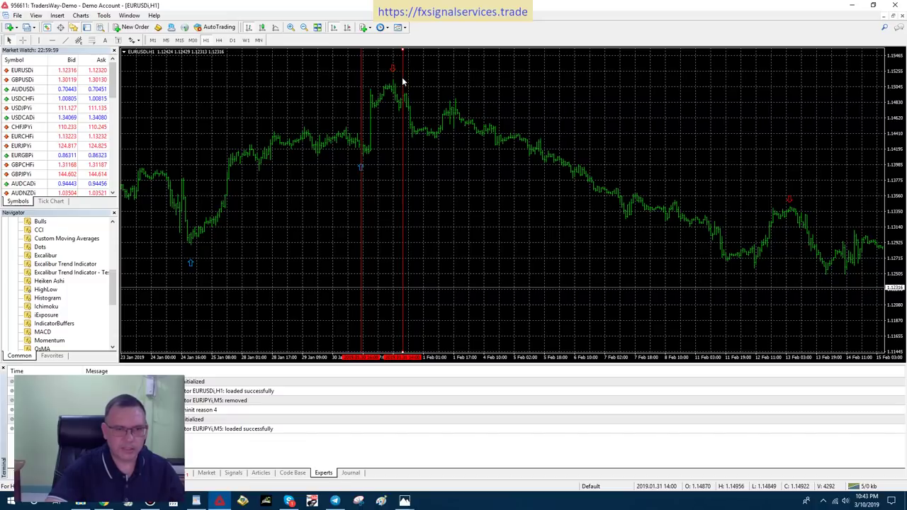
{"action": "left_click_drag", "start_coordinate": [402, 78], "coordinate": [395, 82]}
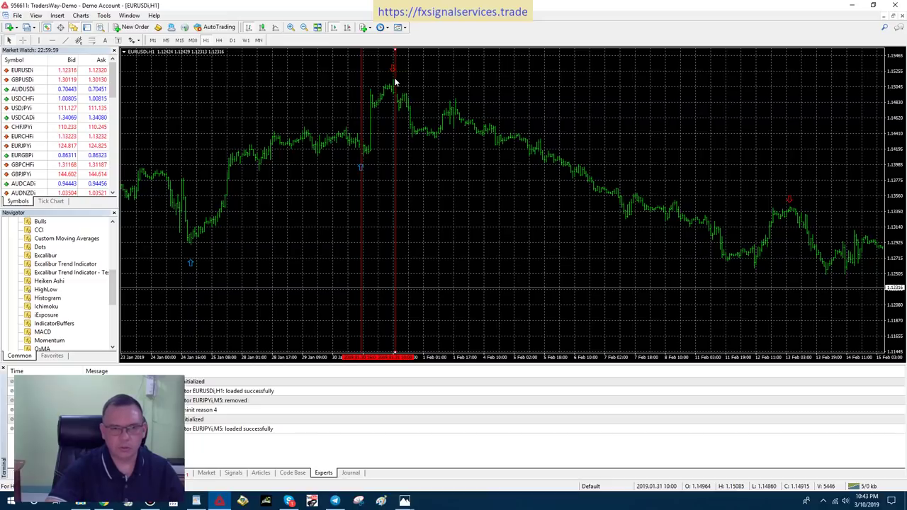
{"action": "left_click_drag", "start_coordinate": [394, 77], "coordinate": [394, 78]}
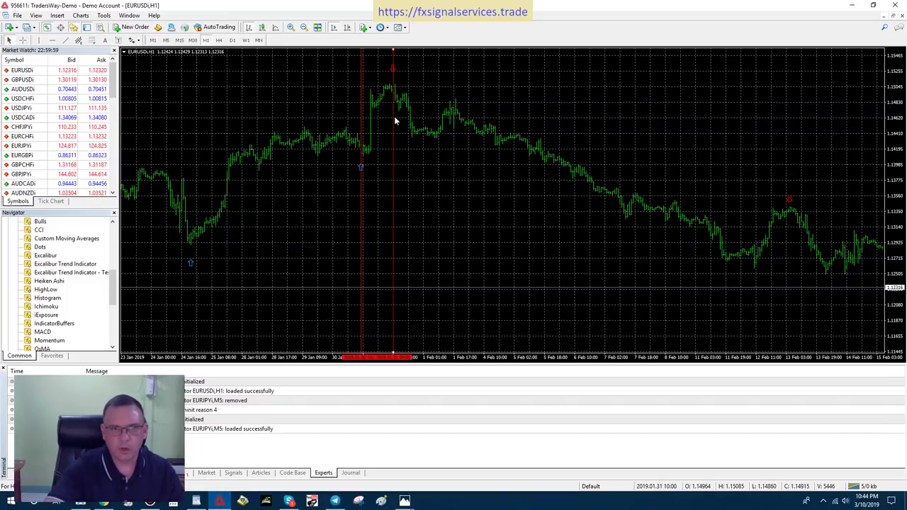
{"action": "left_click_drag", "start_coordinate": [393, 118], "coordinate": [428, 119]}
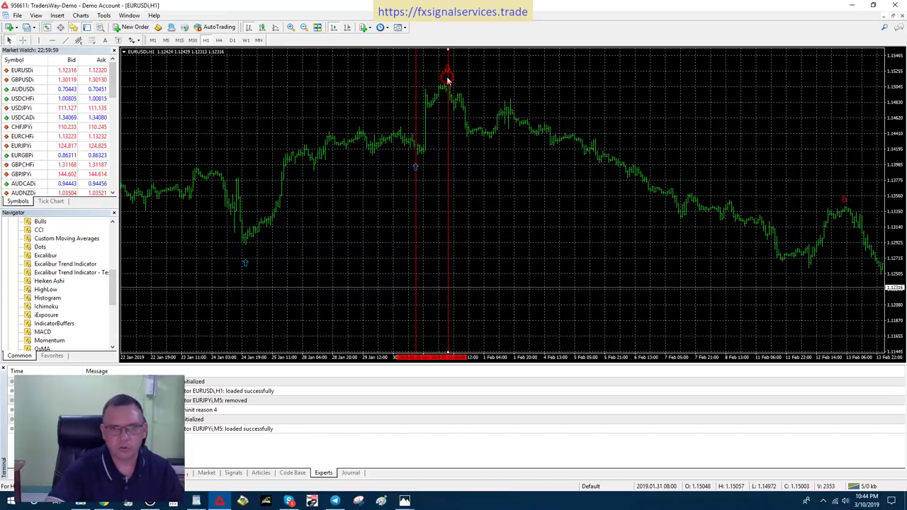
Pan the chart and drag the red lines onto the peak sell arrow and the 15 Feb buy arrow.
{"action": "left_click_drag", "start_coordinate": [447, 77], "coordinate": [442, 189]}
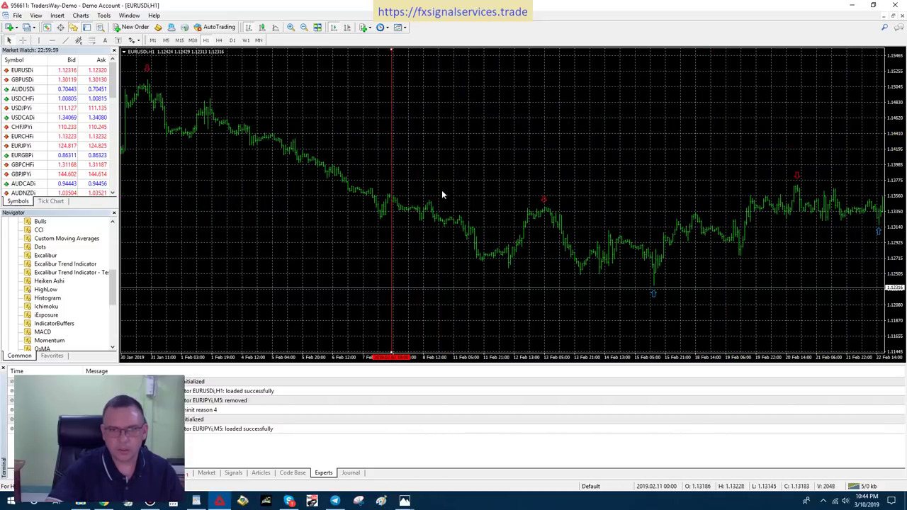
{"action": "left_click", "coordinate": [391, 168]}
{"action": "mouse_move", "coordinate": [390, 168]}
{"action": "left_mouse_down"}
{"action": "mouse_move", "coordinate": [500, 170]}
{"action": "mouse_move", "coordinate": [424, 157]}
{"action": "mouse_move", "coordinate": [691, 177]}
{"action": "left_mouse_up"}
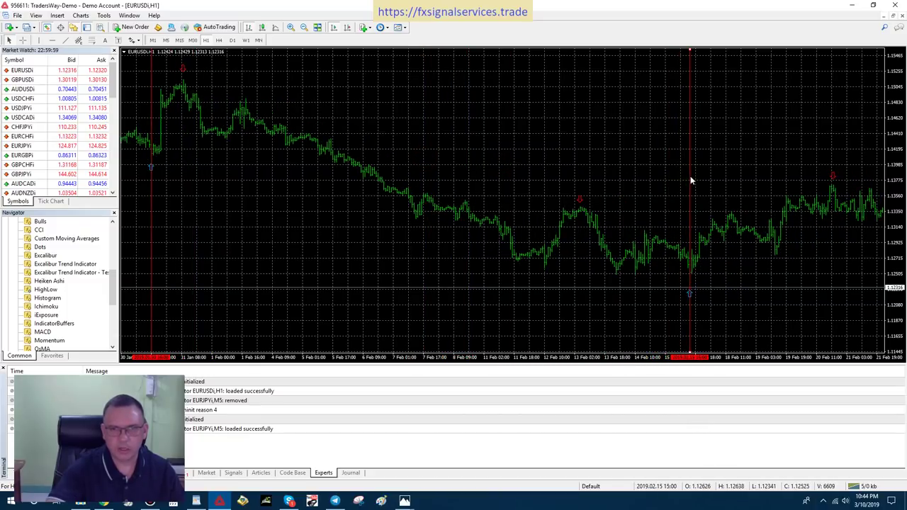
{"action": "left_click", "coordinate": [150, 128]}
{"action": "left_click_drag", "start_coordinate": [150, 127], "coordinate": [183, 125]}
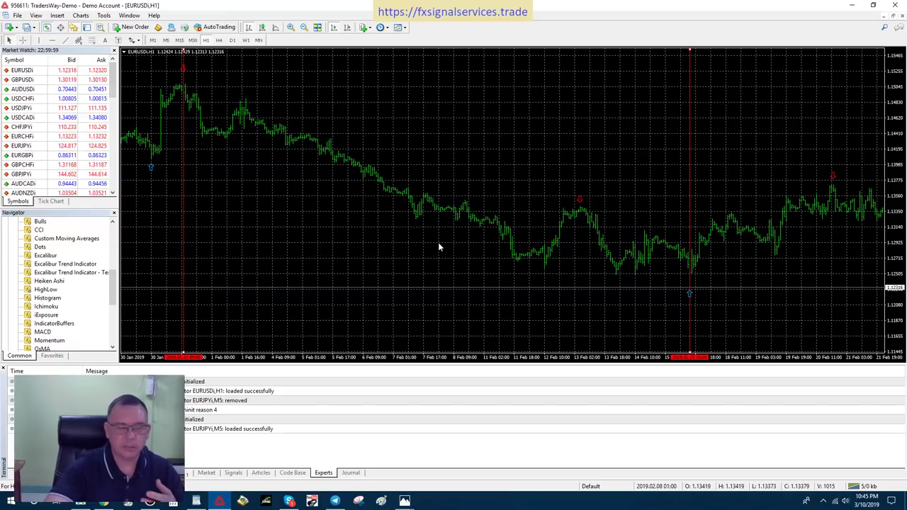
Switch EURUSD to the M5 timeframe and stretch the price scale to enlarge the bars vertically.
{"action": "left_click", "coordinate": [165, 40]}
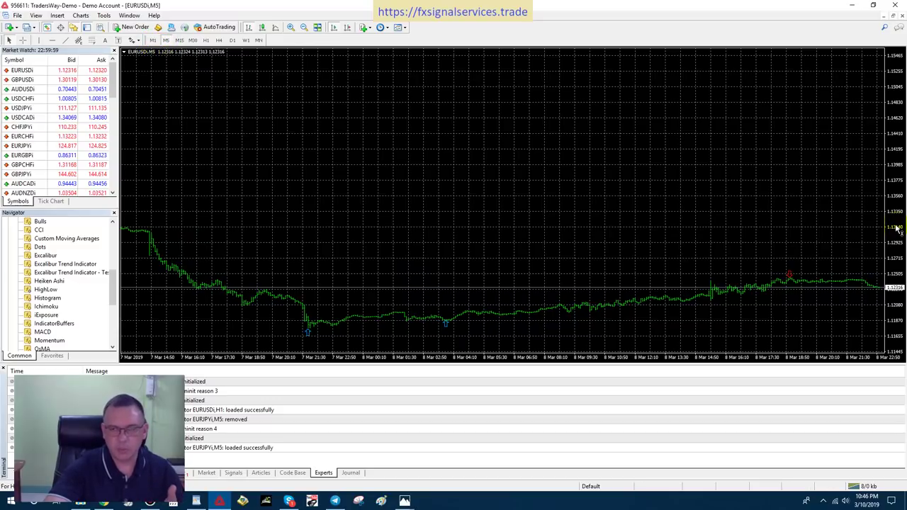
{"action": "left_click_drag", "start_coordinate": [898, 228], "coordinate": [900, 213]}
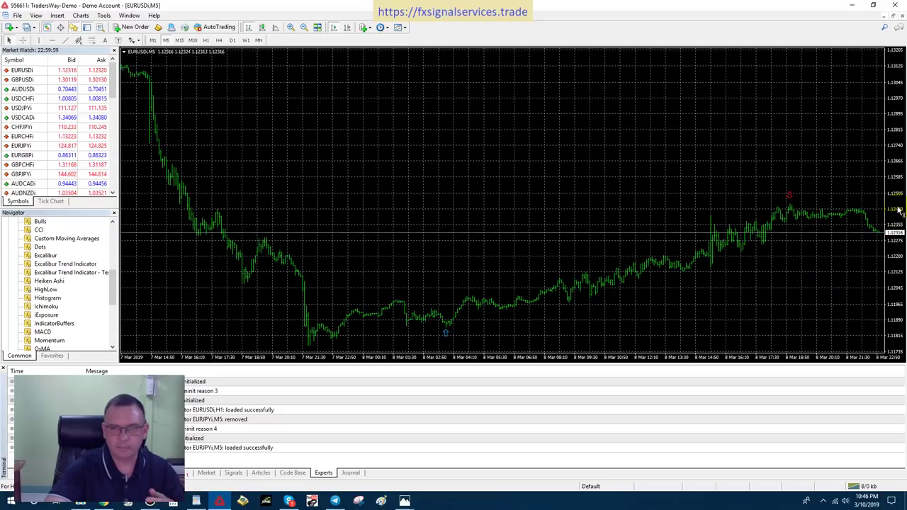
{"action": "left_click", "coordinate": [748, 296]}
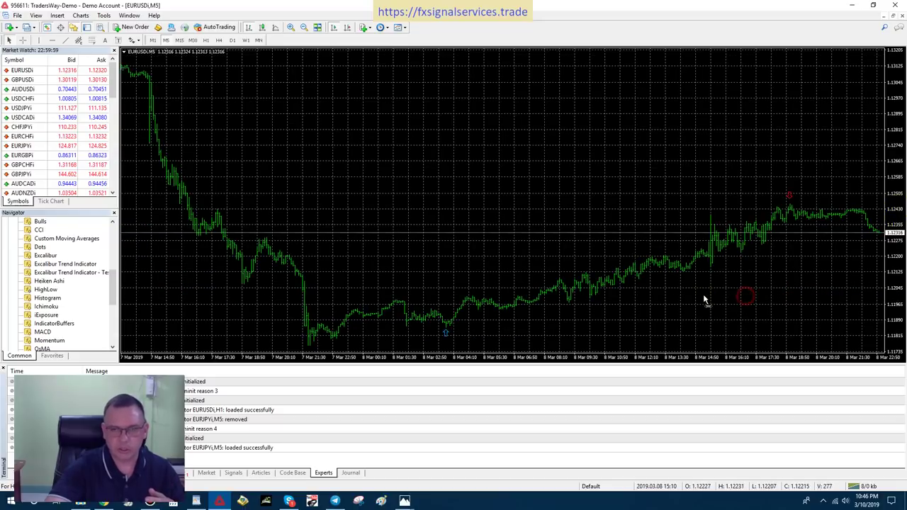
Turn off the chart's grid lines from the right-click menu.
{"action": "right_click", "coordinate": [461, 173]}
{"action": "left_click", "coordinate": [513, 301]}
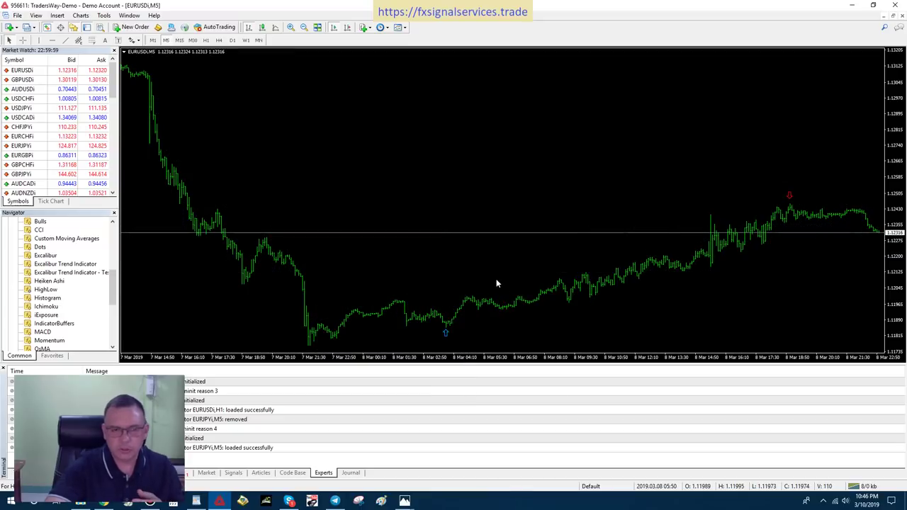
{"action": "left_click", "coordinate": [812, 236]}
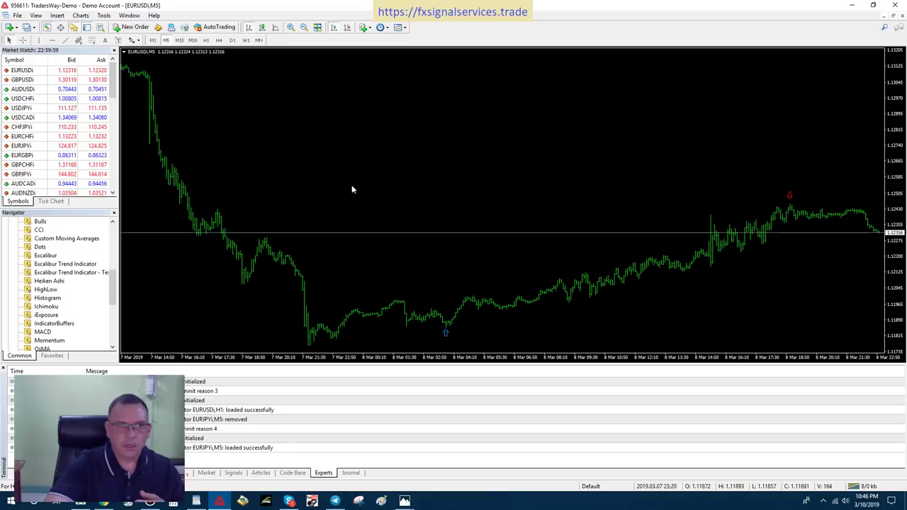
{"action": "mouse_move", "coordinate": [447, 337]}
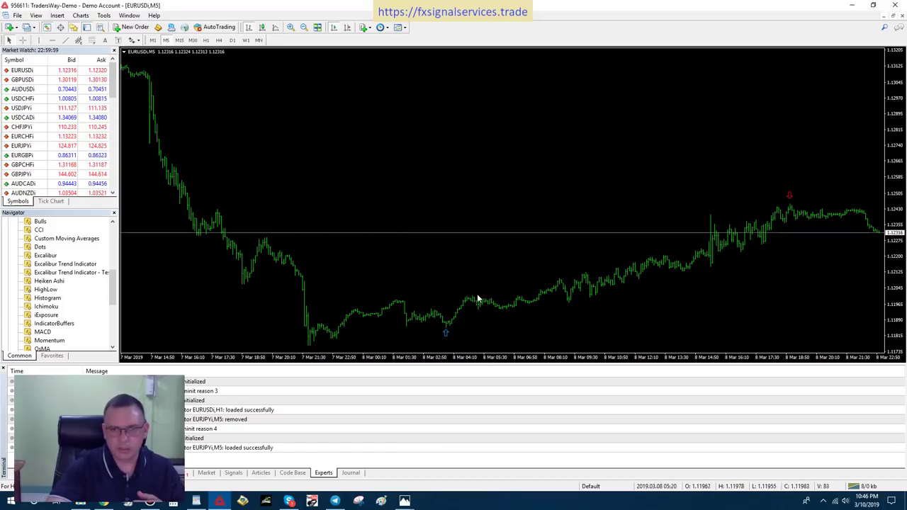
Measure the price rise from the 8 March buy arrow to the later sell arrow with the crosshair.
{"action": "left_click", "coordinate": [22, 41]}
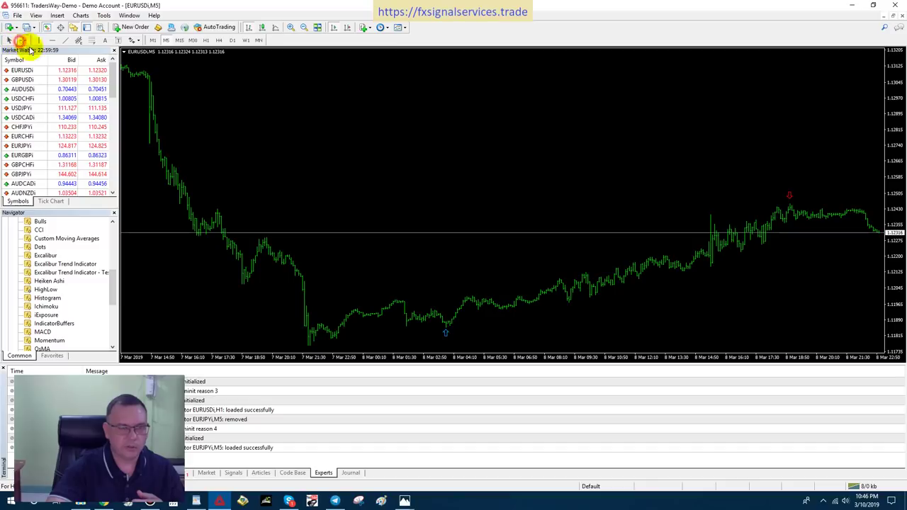
{"action": "left_click_drag", "start_coordinate": [445, 326], "coordinate": [791, 207]}
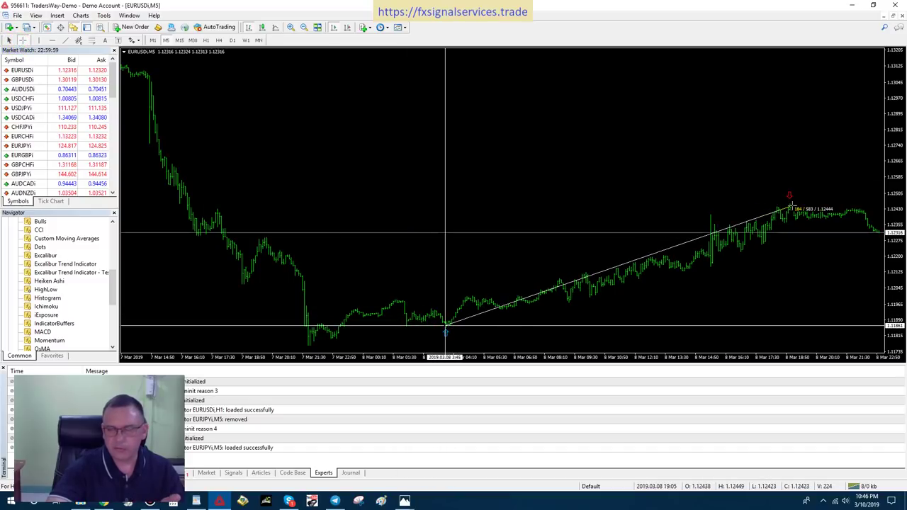
{"action": "left_click_drag", "start_coordinate": [791, 207], "coordinate": [790, 207]}
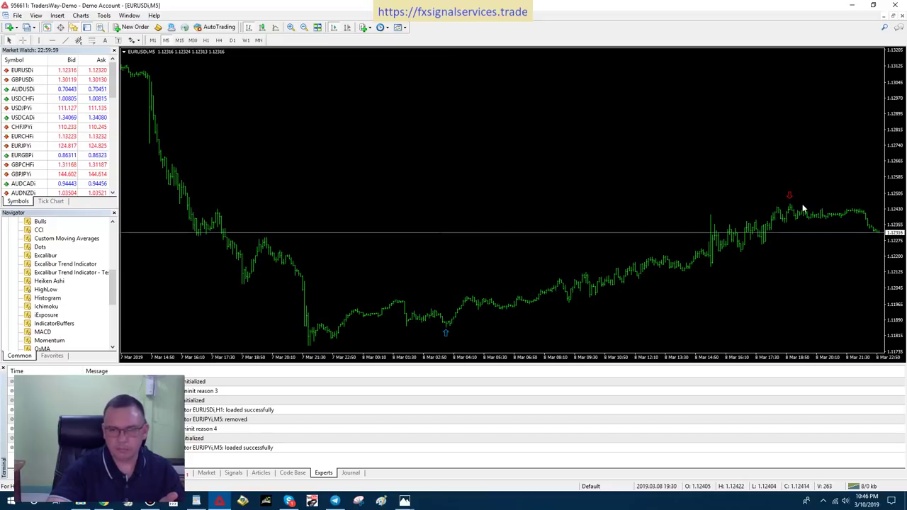
{"action": "left_click", "coordinate": [78, 46]}
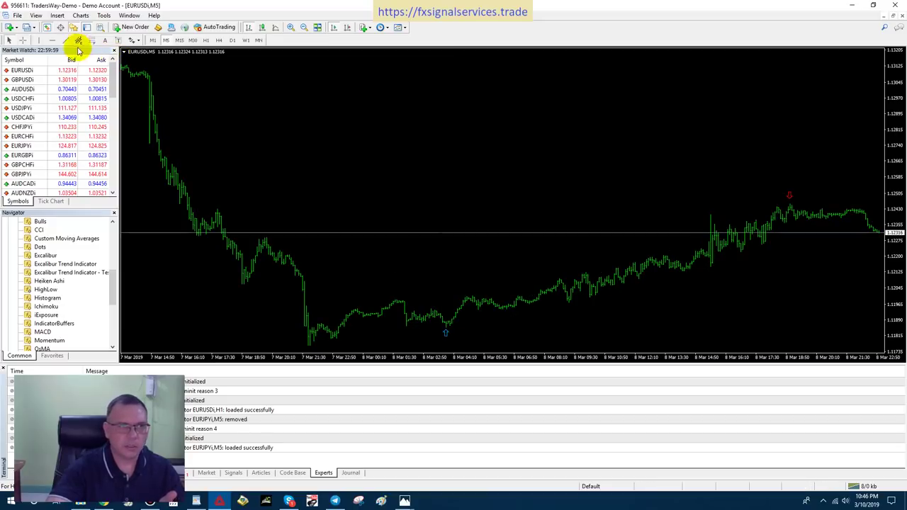
Place red vertical lines on the M5 buy arrow and the later sell arrow.
{"action": "left_click", "coordinate": [39, 39]}
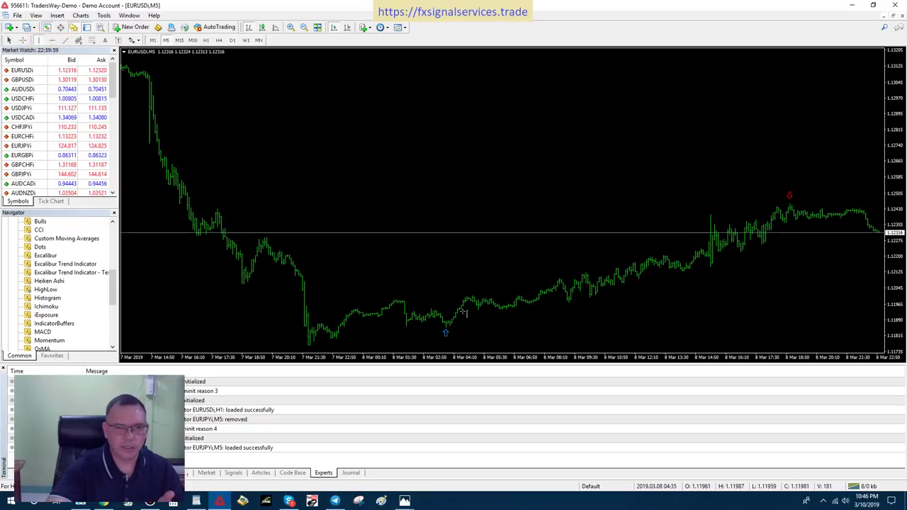
{"action": "left_click", "coordinate": [445, 327]}
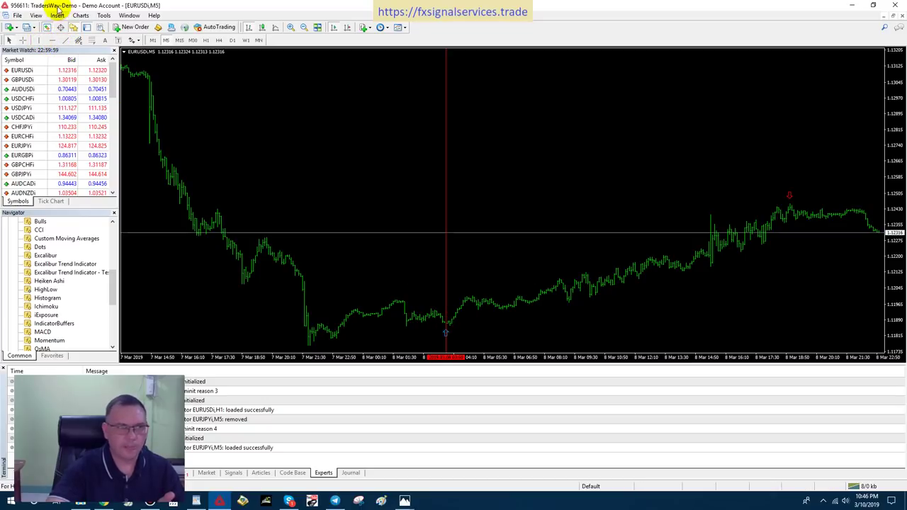
{"action": "left_click", "coordinate": [40, 38]}
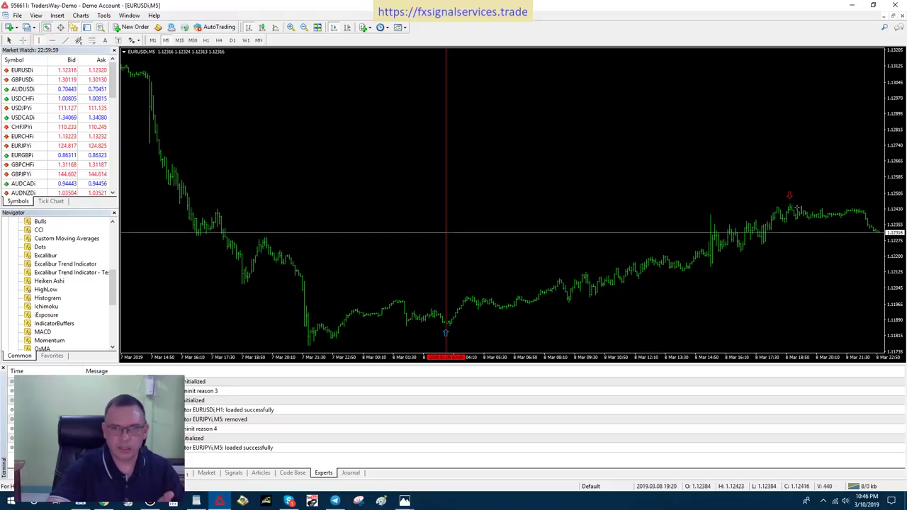
{"action": "left_click", "coordinate": [789, 207]}
{"action": "left_click", "coordinate": [449, 365]}
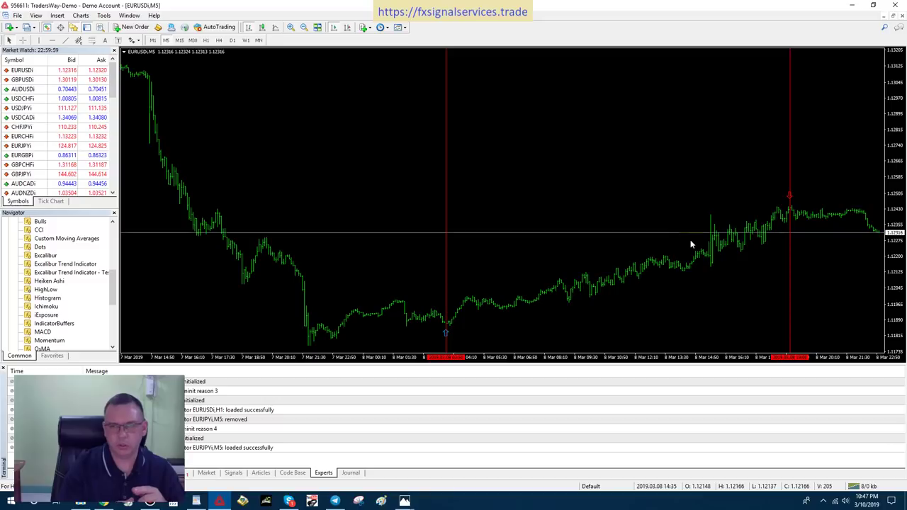
Drag the buy-arrow line a little left so it sits just before the blue buy arrow.
{"action": "double_click", "coordinate": [446, 306]}
{"action": "left_click_drag", "start_coordinate": [445, 306], "coordinate": [427, 308]}
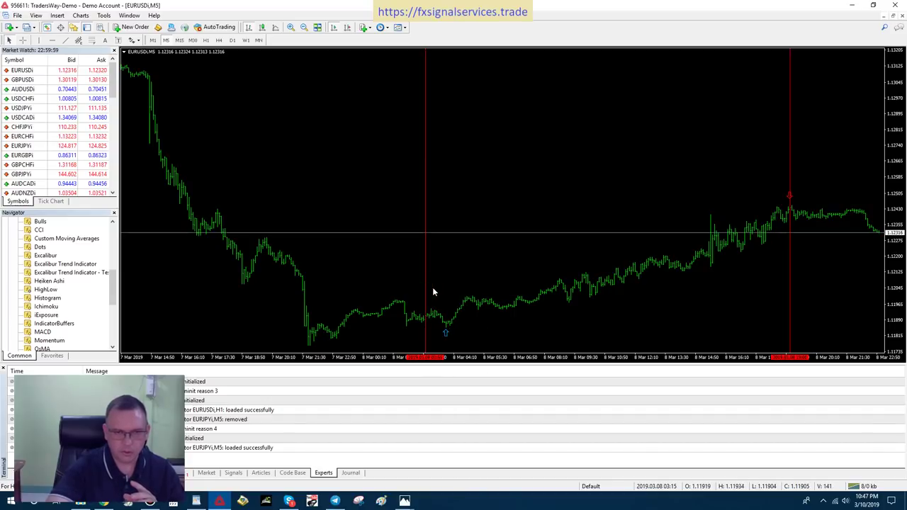
{"action": "left_click", "coordinate": [426, 291]}
{"action": "mouse_move", "coordinate": [447, 337]}
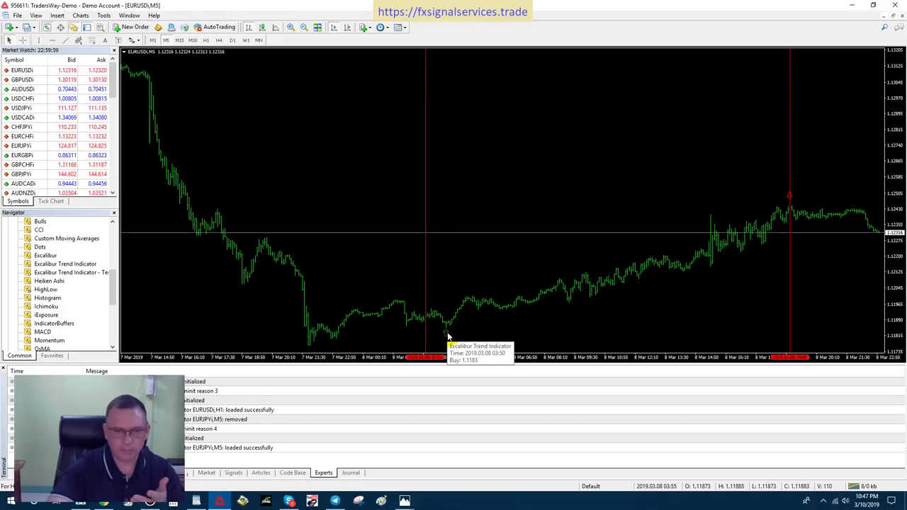
{"action": "mouse_move", "coordinate": [428, 320]}
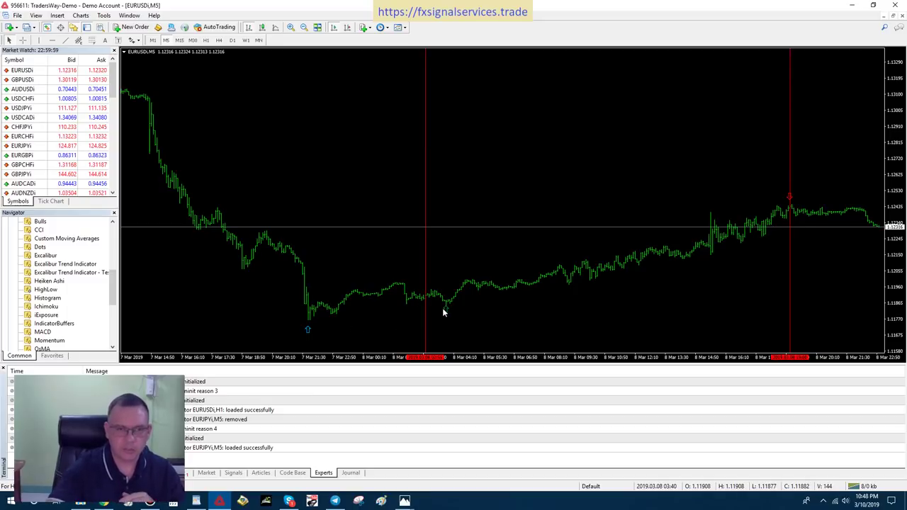
Move the first line onto the 7 March low buy arrow, then onto the early 8 March buy arrow.
{"action": "double_click", "coordinate": [425, 251]}
{"action": "left_click_drag", "start_coordinate": [426, 253], "coordinate": [308, 260]}
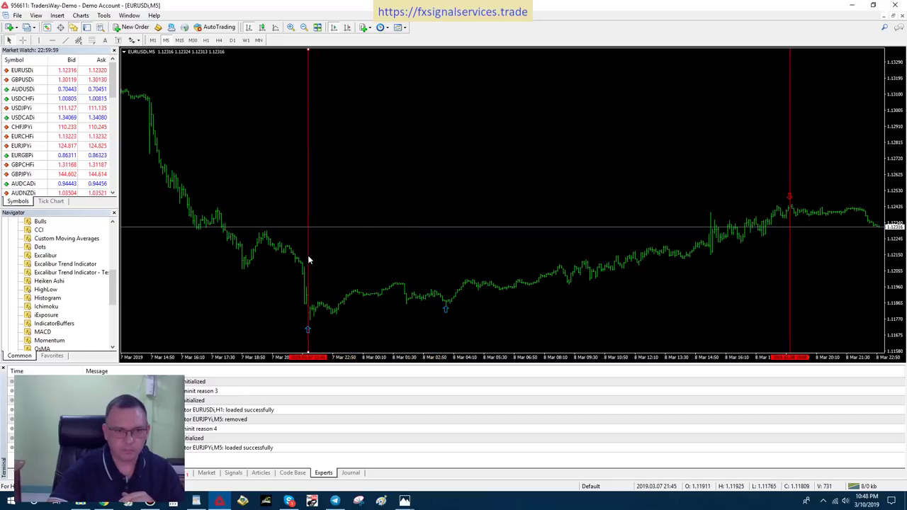
{"action": "left_click", "coordinate": [319, 365]}
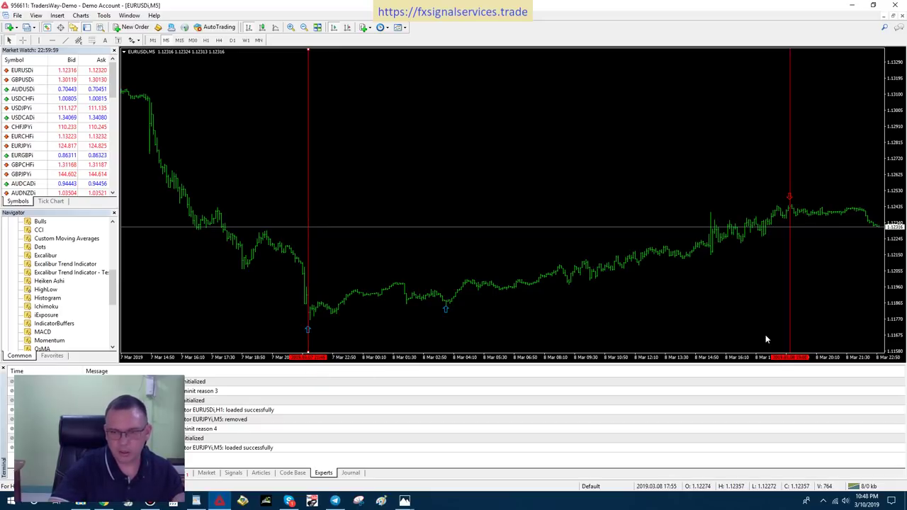
{"action": "left_click_drag", "start_coordinate": [309, 219], "coordinate": [448, 220]}
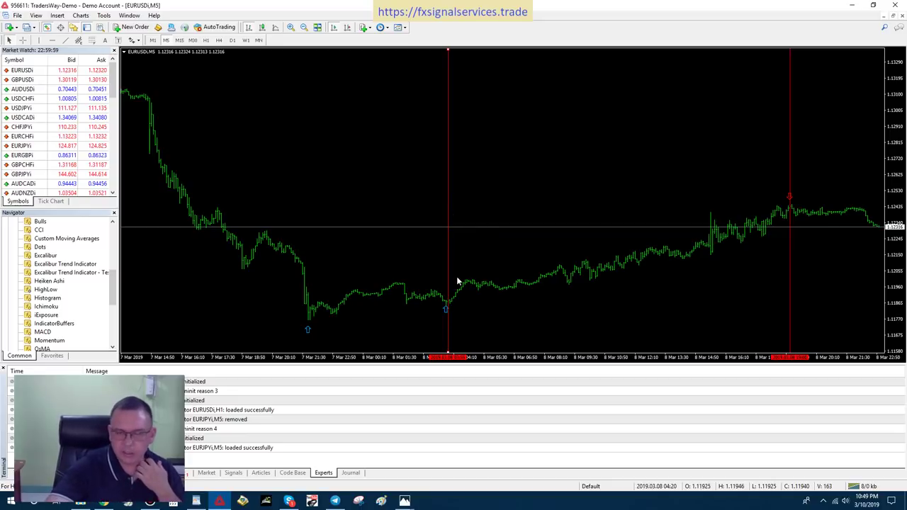
Zoom the EURUSD M5 chart out to reveal history back to 6 March.
{"action": "left_click", "coordinate": [302, 27]}
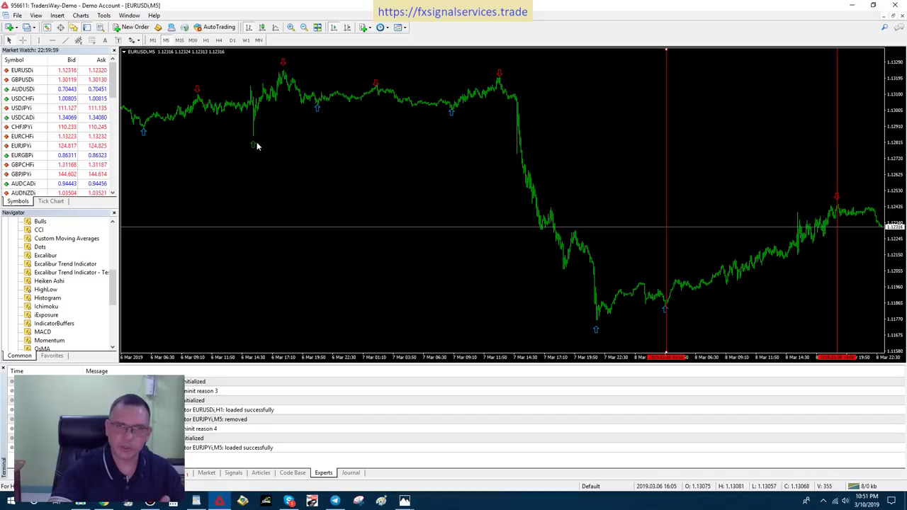
{"action": "left_click", "coordinate": [39, 74]}
{"action": "left_click", "coordinate": [39, 80]}
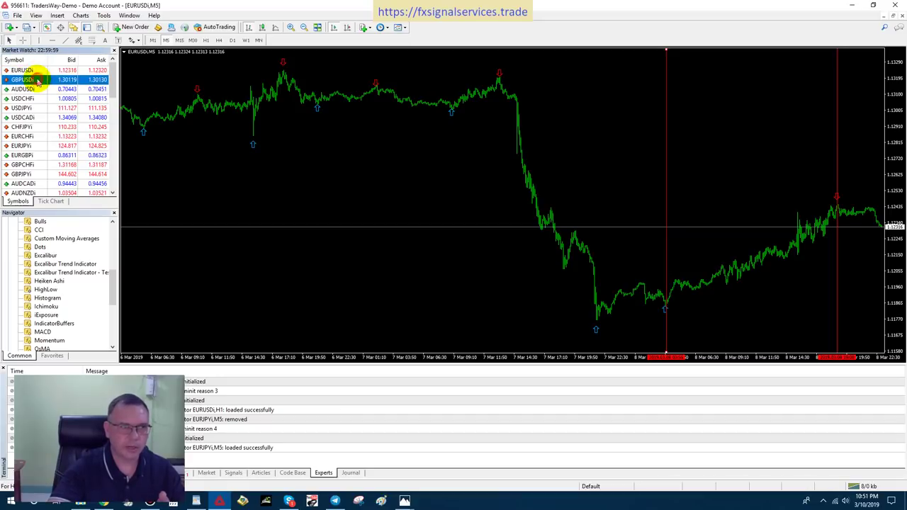
{"action": "left_click", "coordinate": [39, 90]}
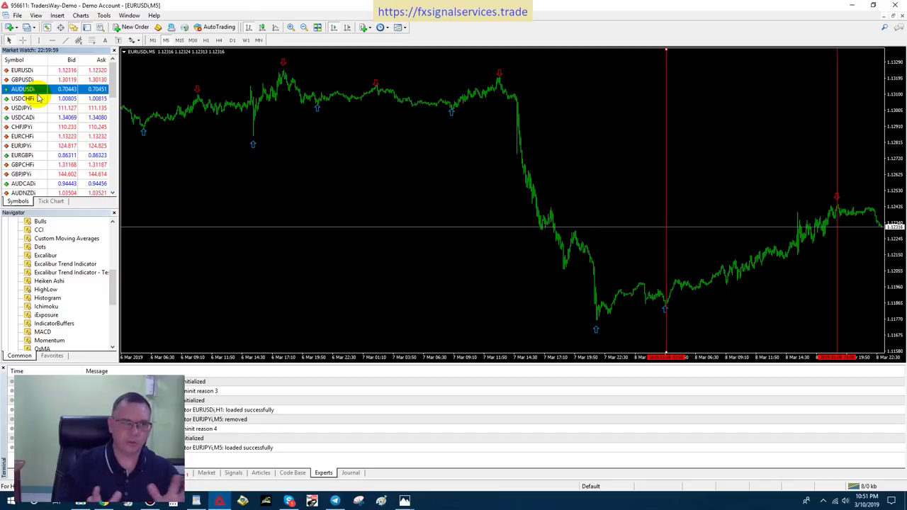
Step through the M15, M30, H1 and H4 timeframes, settling back on H1, to review the signals.
{"action": "left_click", "coordinate": [180, 41]}
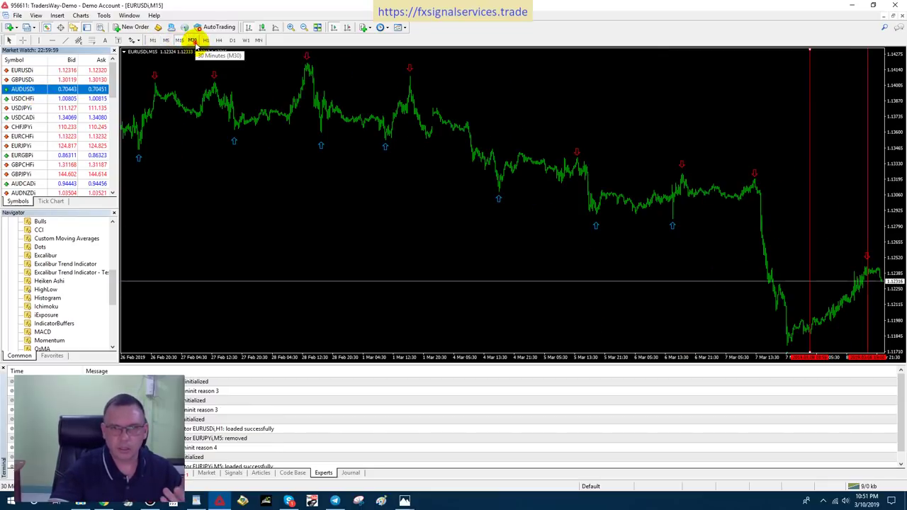
{"action": "left_click", "coordinate": [193, 40]}
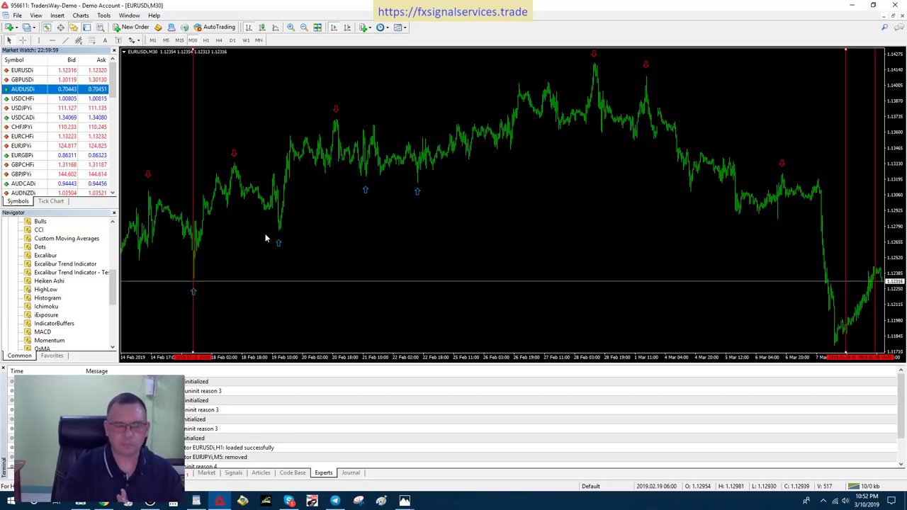
{"action": "left_click", "coordinate": [206, 40]}
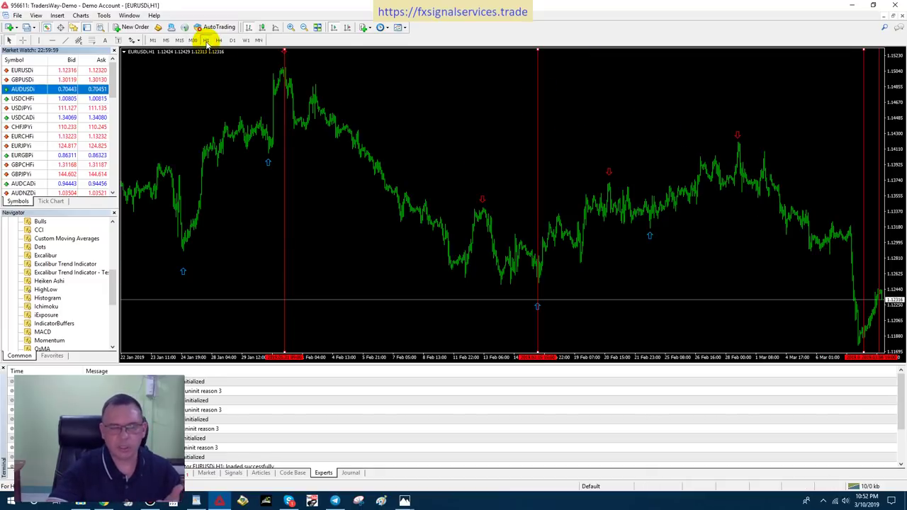
{"action": "left_click", "coordinate": [218, 41]}
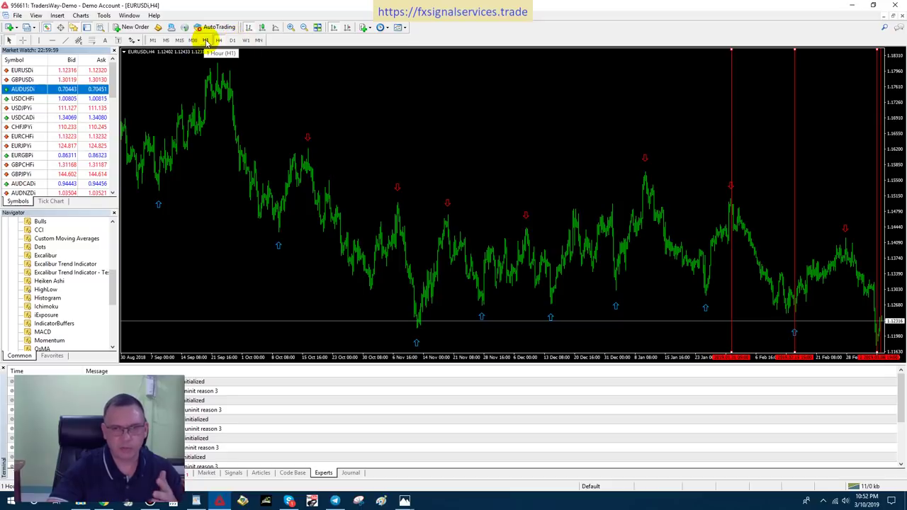
{"action": "left_click", "coordinate": [206, 41]}
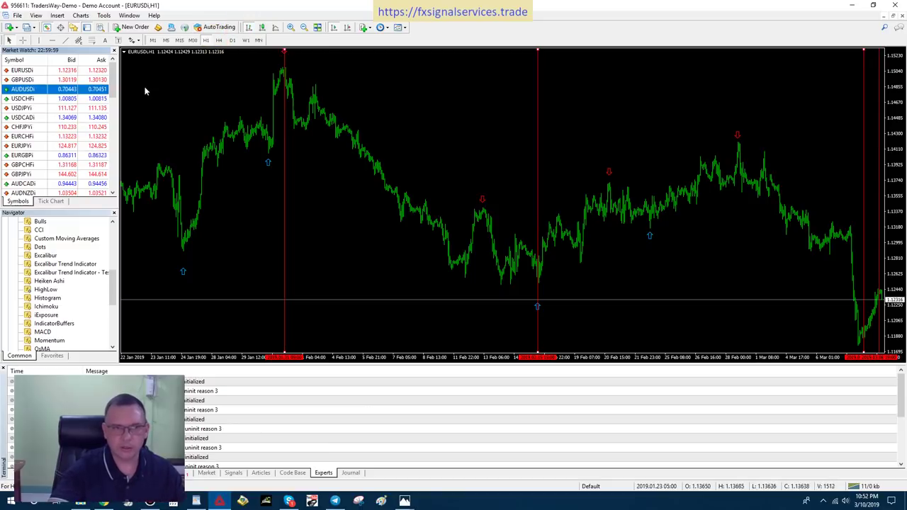
{"action": "mouse_move", "coordinate": [188, 240]}
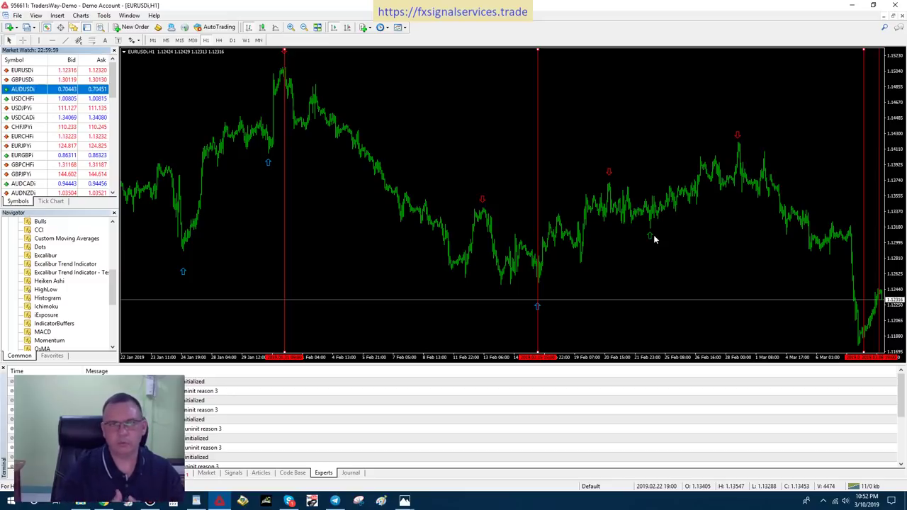
Alternate between the M5 and M1 timeframes to compare arrow signals, finishing on M5.
{"action": "left_click", "coordinate": [205, 40]}
{"action": "left_click", "coordinate": [192, 39]}
{"action": "left_click", "coordinate": [166, 40]}
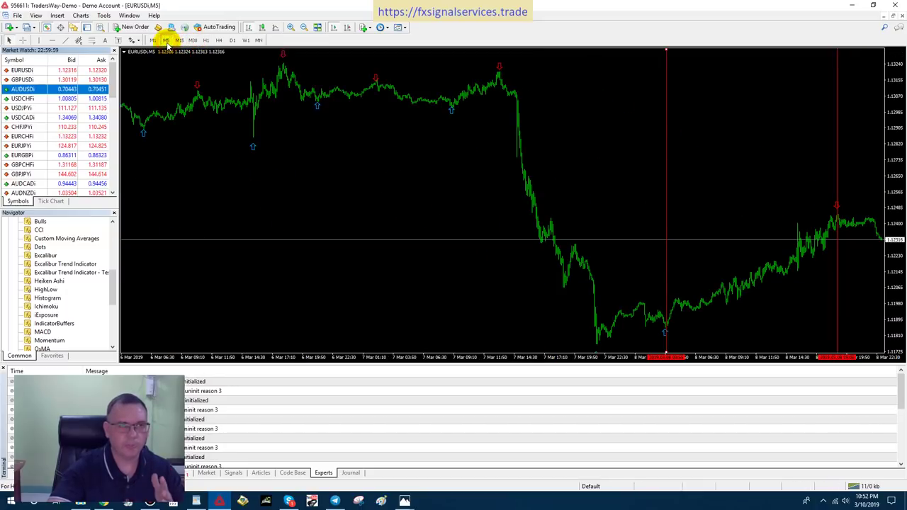
{"action": "left_click", "coordinate": [152, 40]}
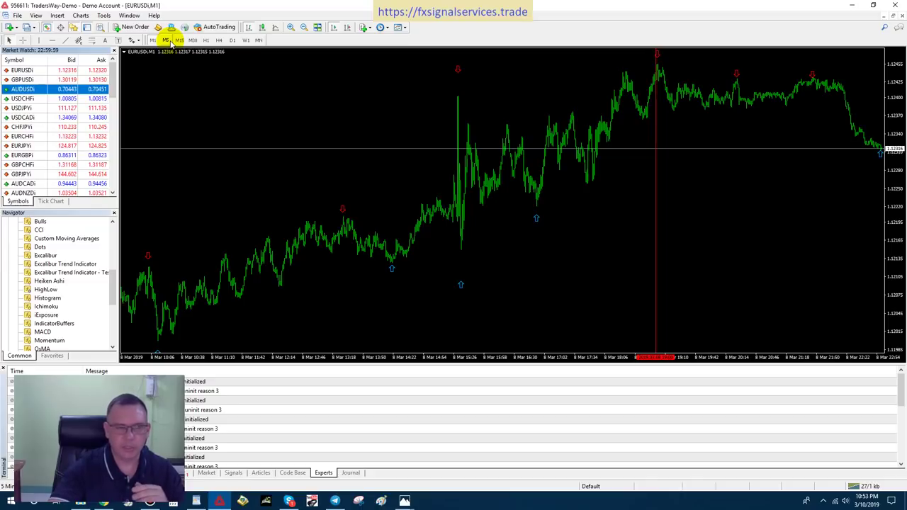
{"action": "left_click", "coordinate": [168, 40]}
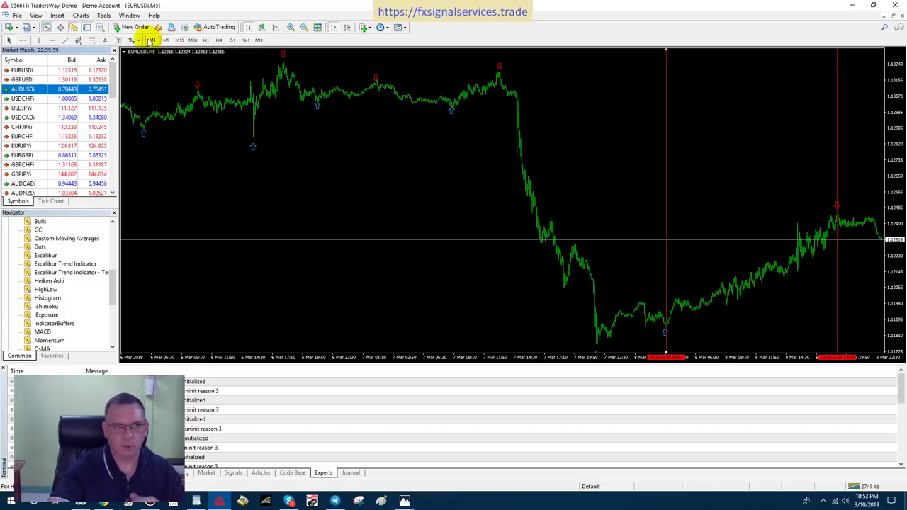
{"action": "left_click", "coordinate": [151, 40]}
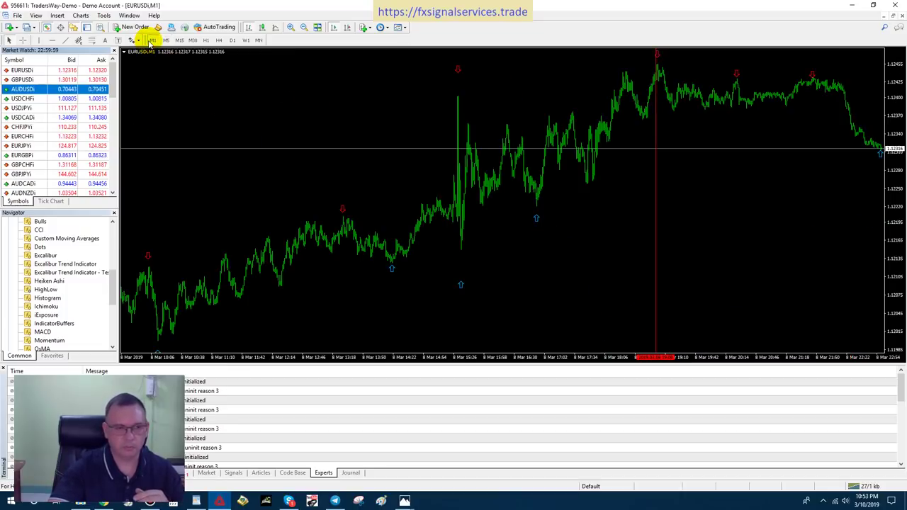
{"action": "left_click", "coordinate": [165, 41]}
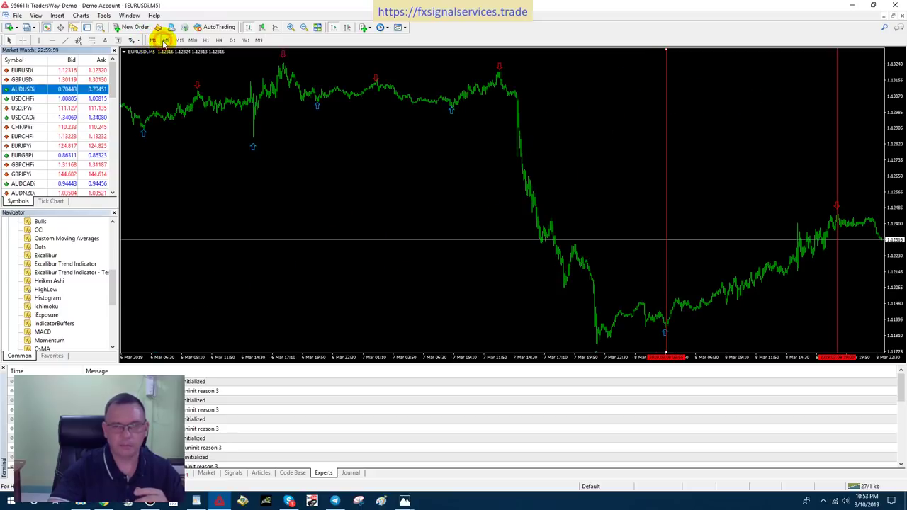